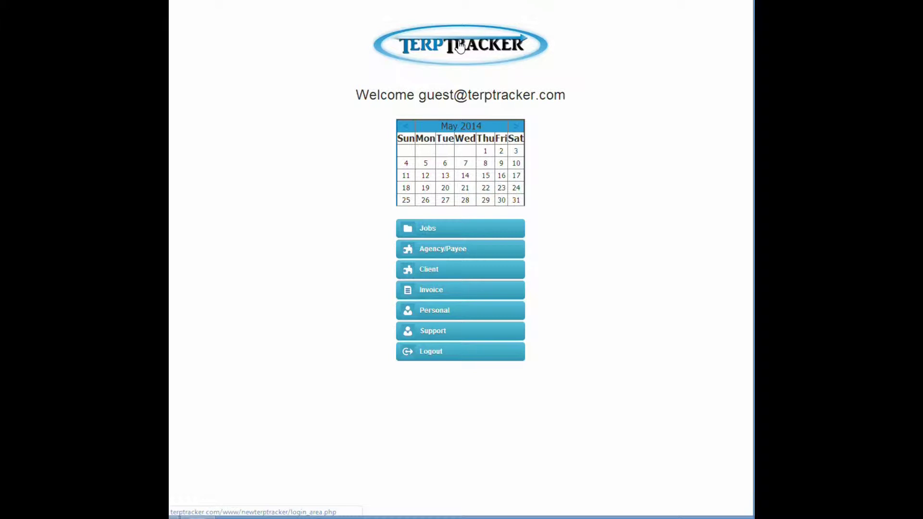
Step: Reload the home page and expand the Support menu listing Interpreter Profile, Demo and Email
left_click(459, 42)
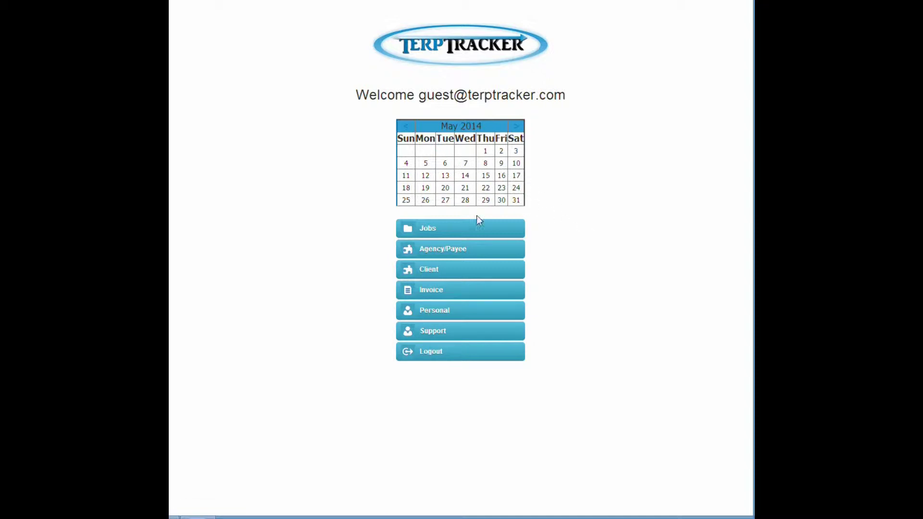
left_click(451, 334)
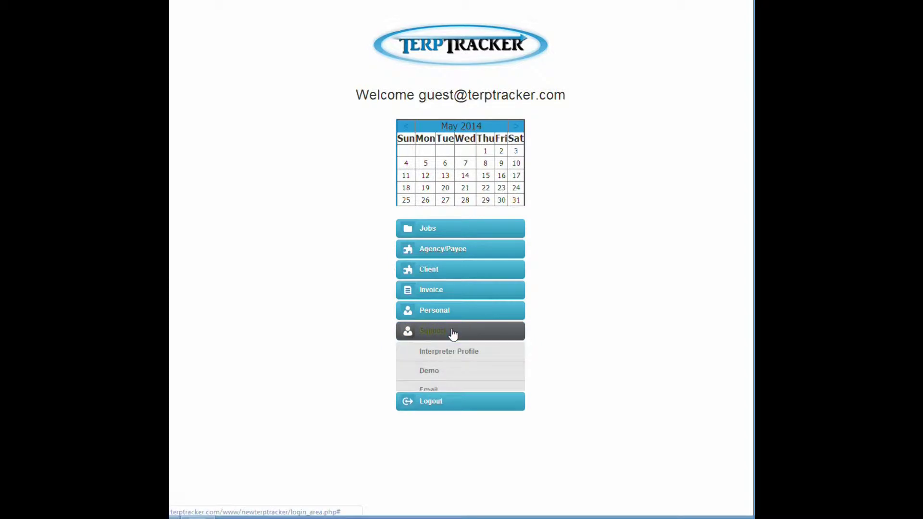
Step: Edit the interpreter profile so Terms reads 'Please pay within 30 days.' and submit it
left_click(451, 358)
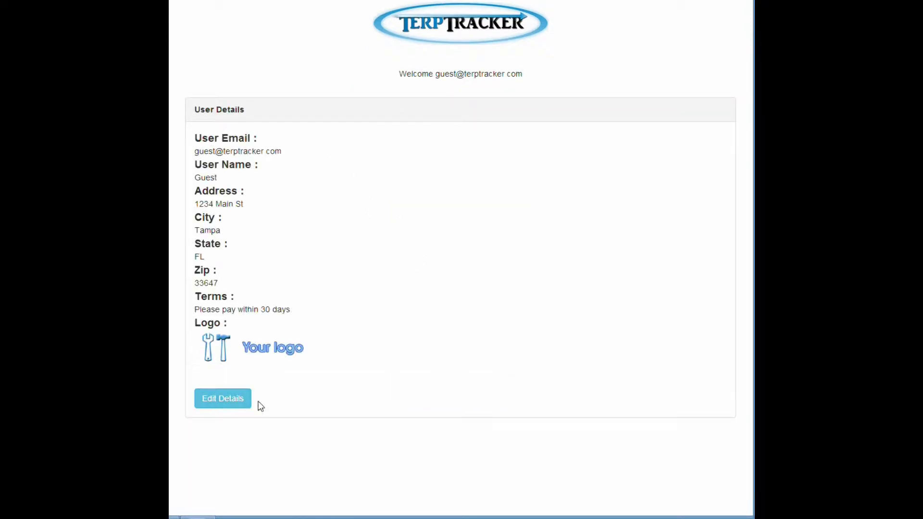
left_click(224, 400)
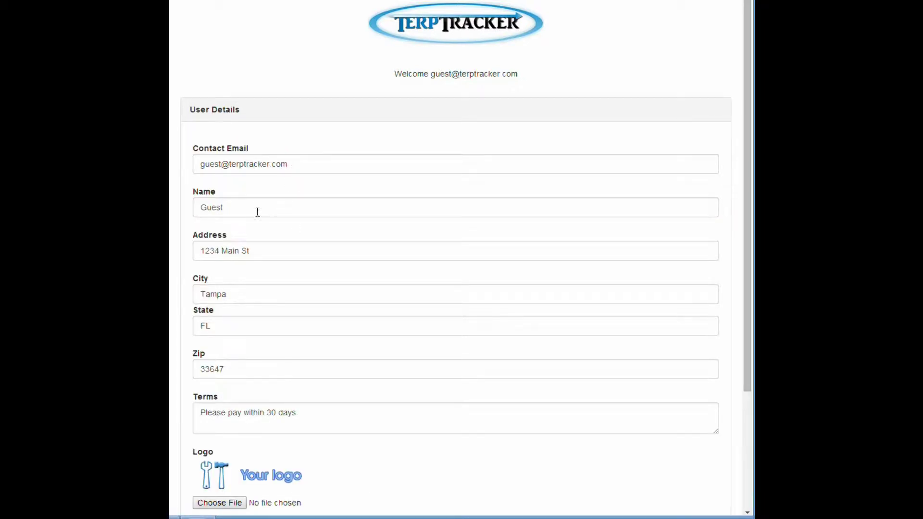
scroll(271, 248, "down", 1)
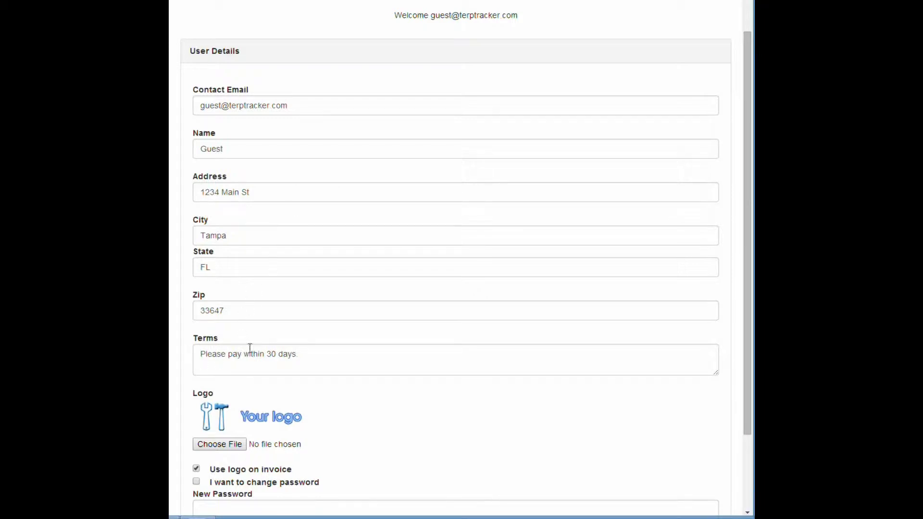
left_click(298, 354)
key("BackSpace")
type(".")
scroll(339, 353, "down", 1)
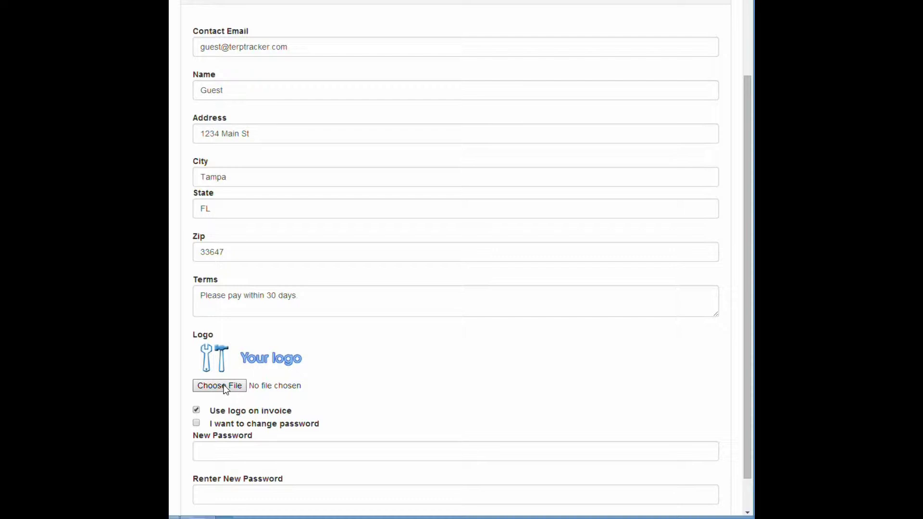
scroll(225, 389, "down", 1)
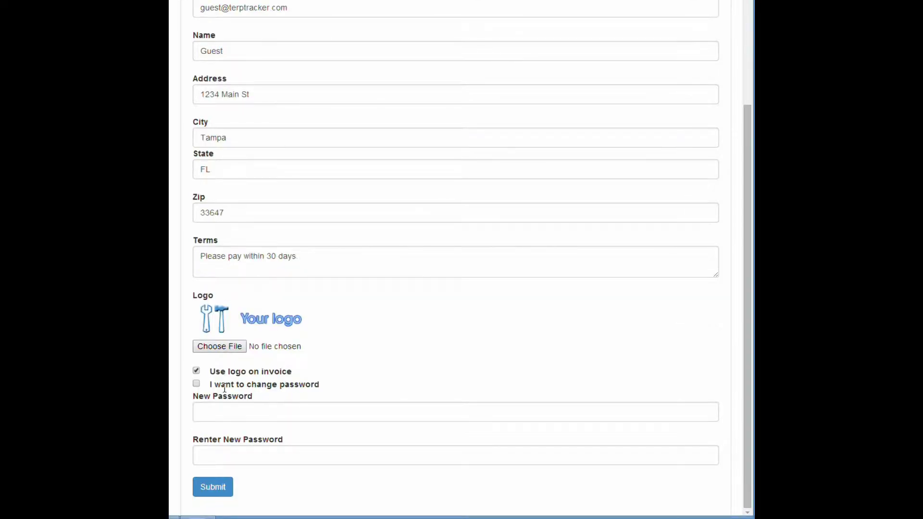
left_click(219, 493)
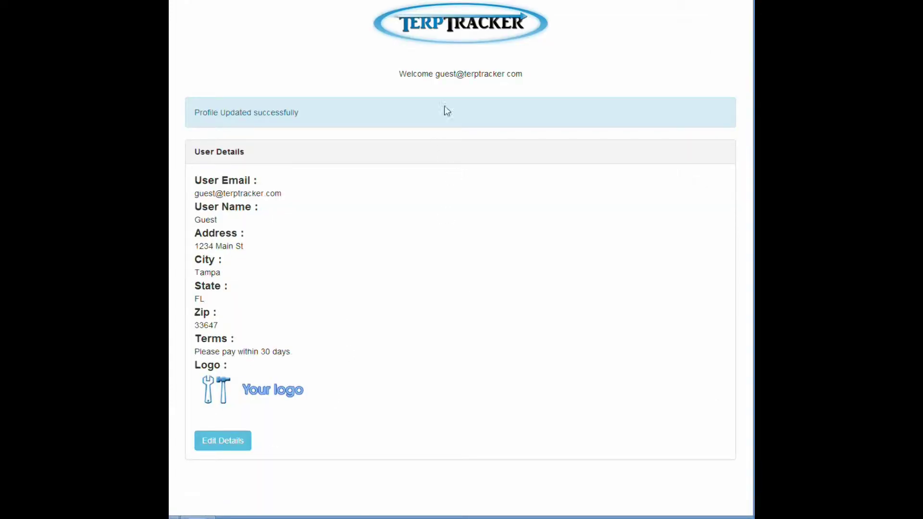
left_click(466, 34)
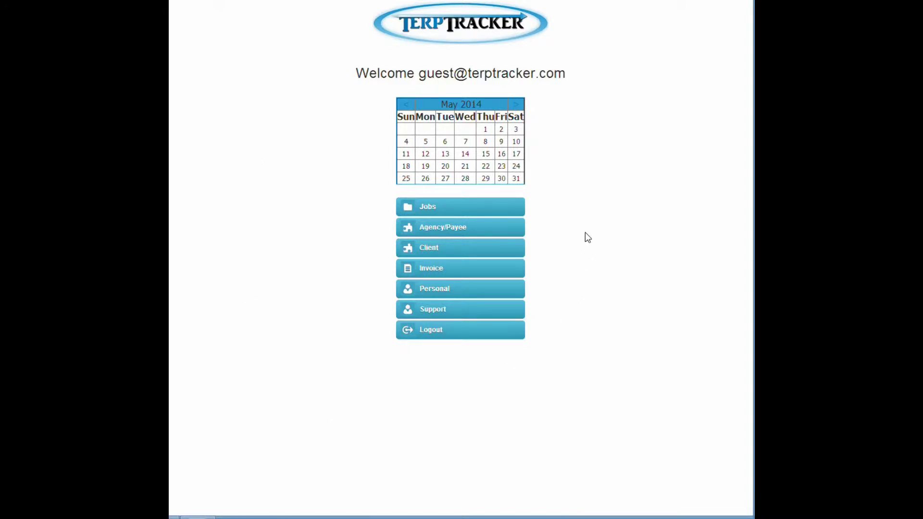
Step: In the Add New agency form, enter the existing agency's e-mail and check its availability
left_click(447, 229)
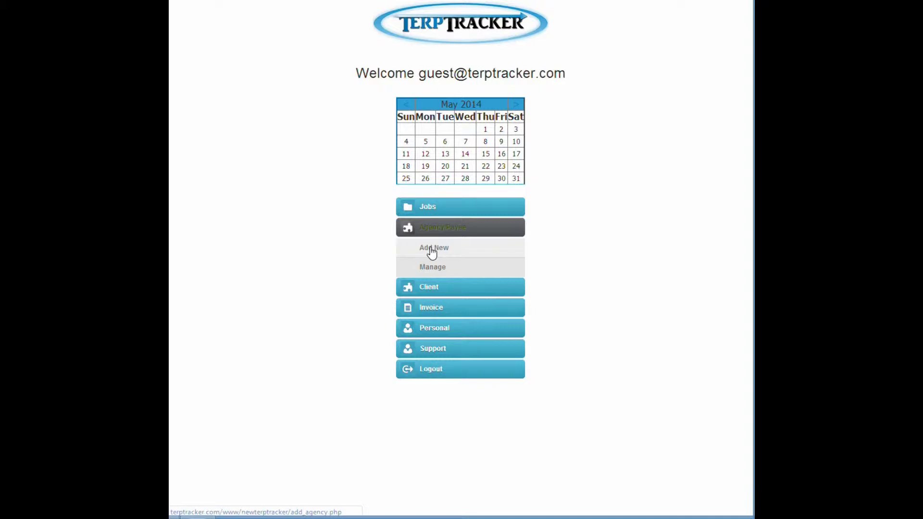
left_click(433, 249)
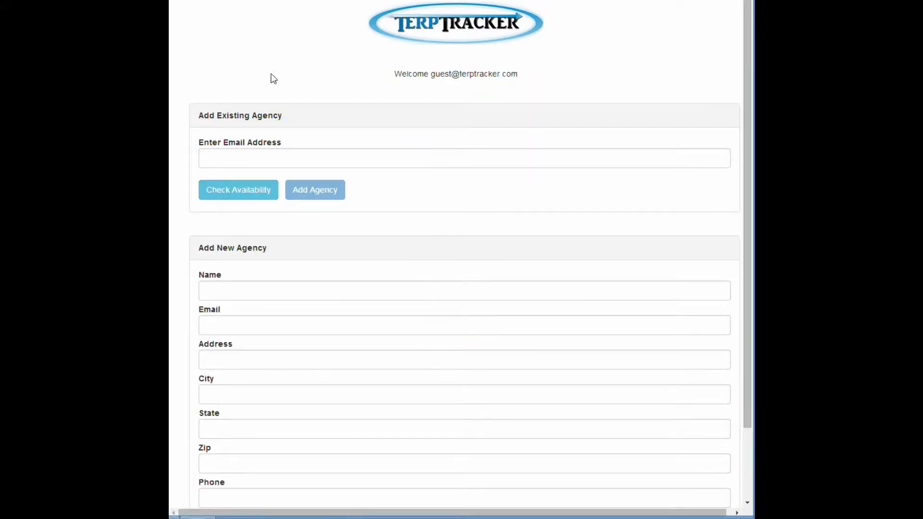
scroll(277, 365, "down", 1)
scroll(277, 368, "down", 1)
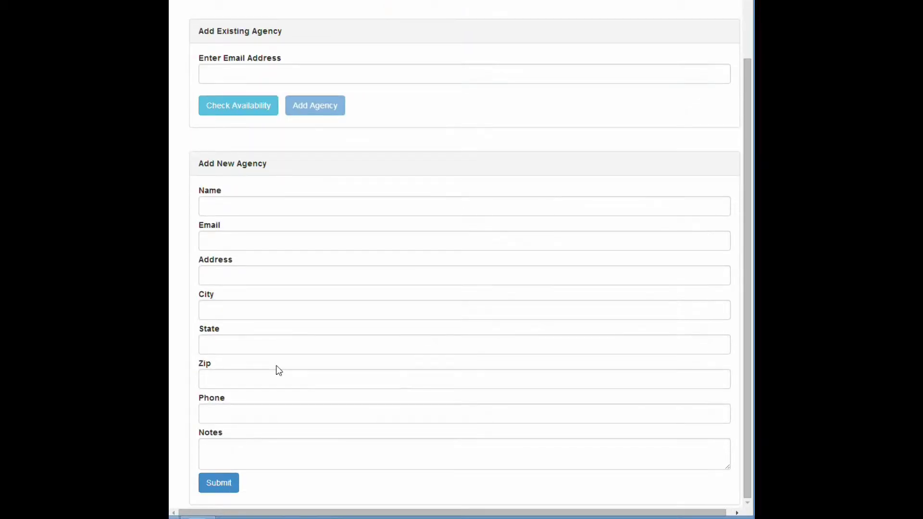
scroll(278, 366, "up", 2)
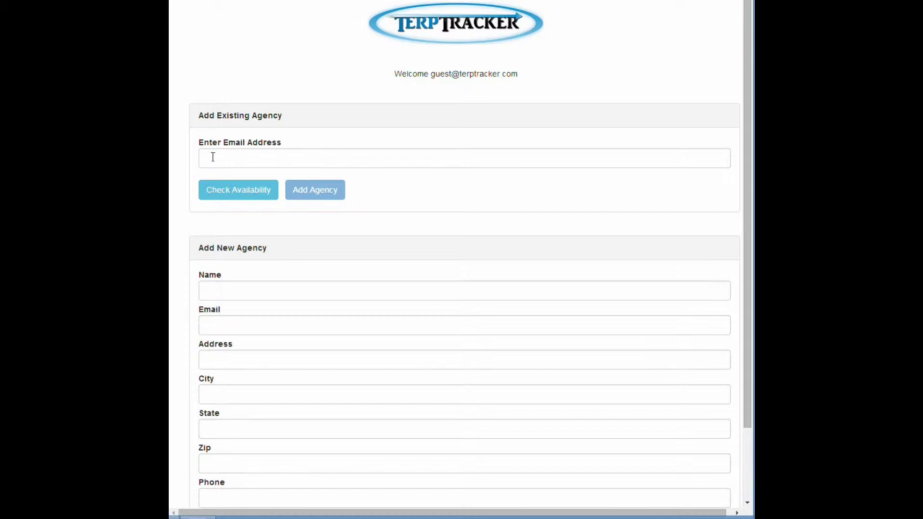
left_click(222, 156)
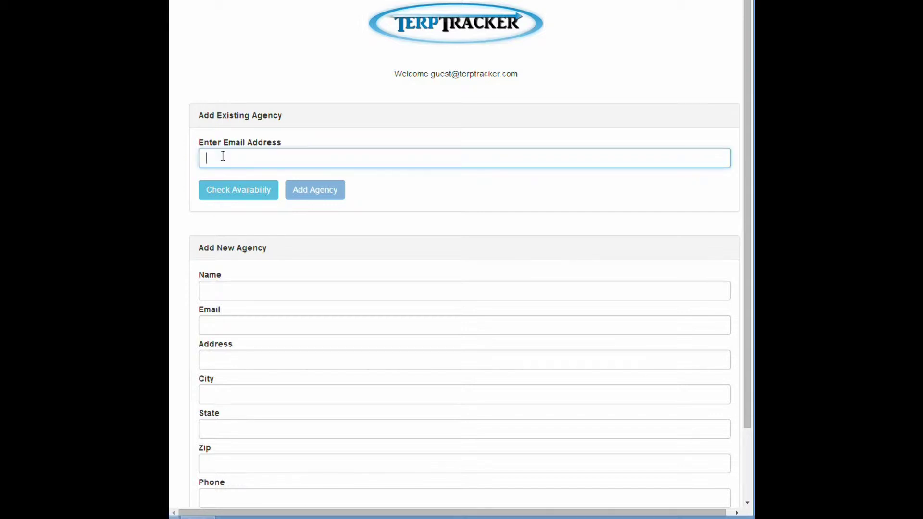
left_click(250, 191)
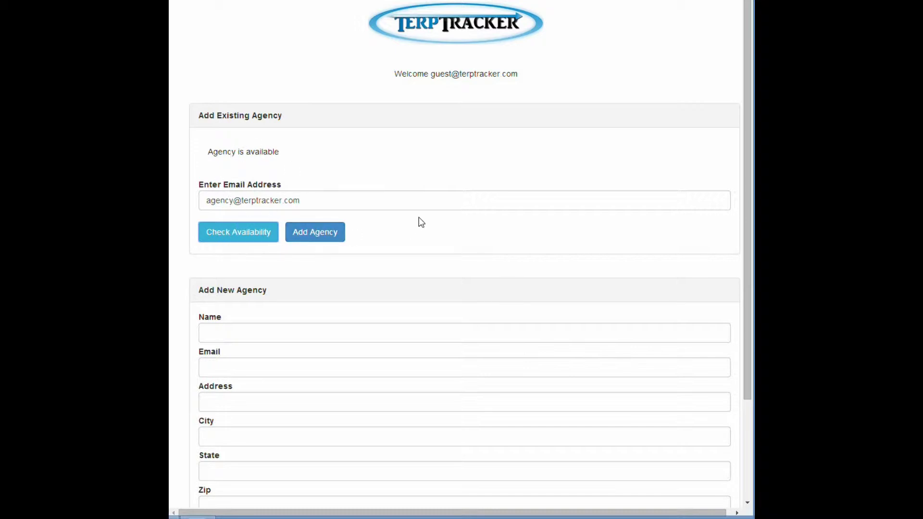
Step: Add the existing agency to the account
scroll(420, 220, "down", 2)
scroll(272, 221, "down", 1)
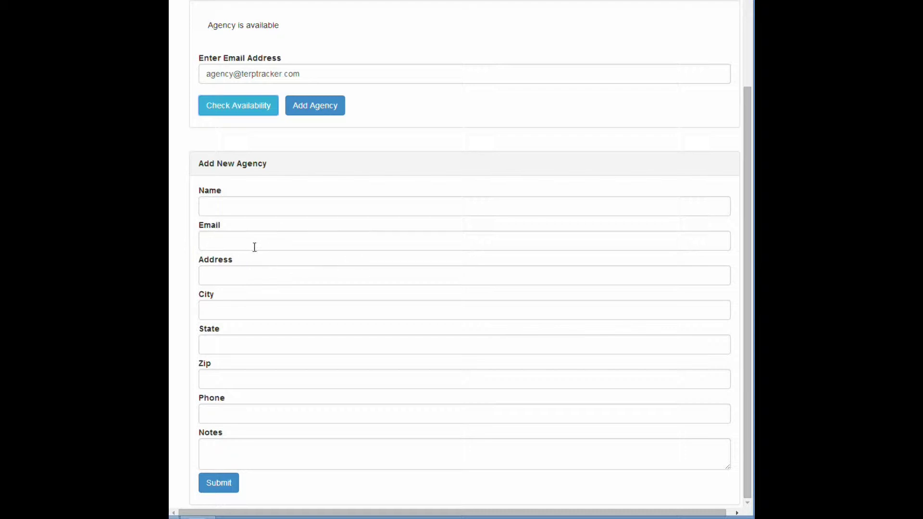
scroll(255, 247, "up", 3)
left_click(312, 225)
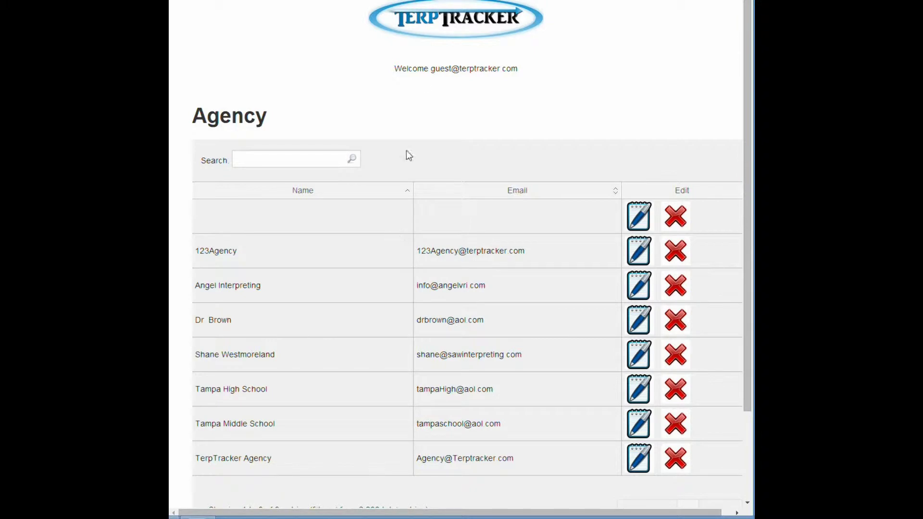
Step: Browse the eight-entry Agency/Payee Manage list with its e-mails, then go back home
left_click(467, 16)
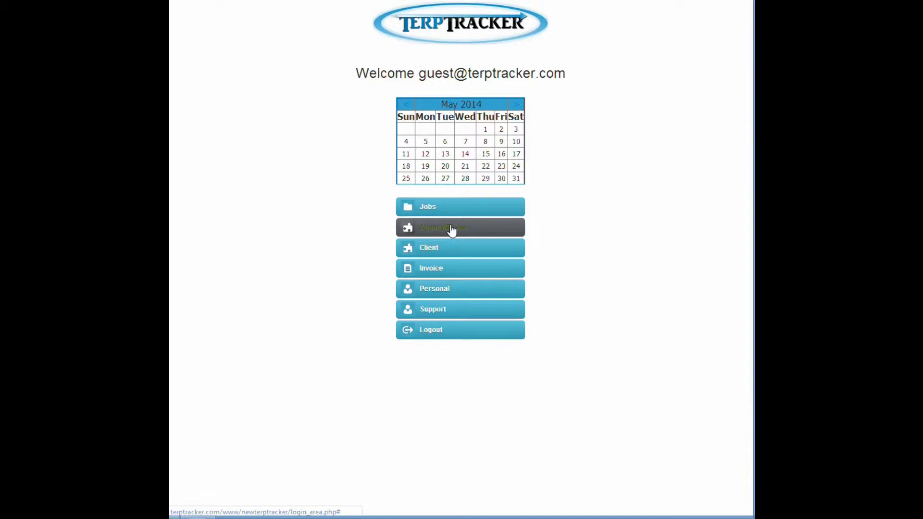
left_click(450, 229)
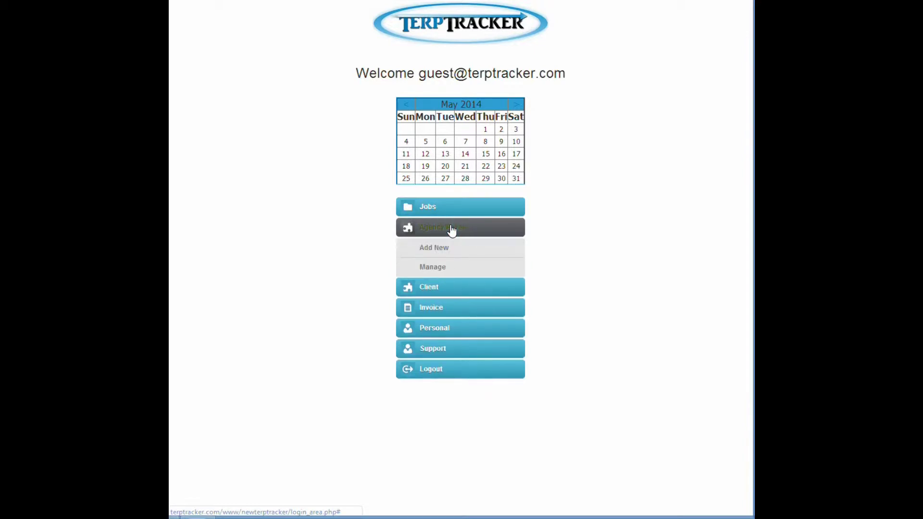
left_click(433, 268)
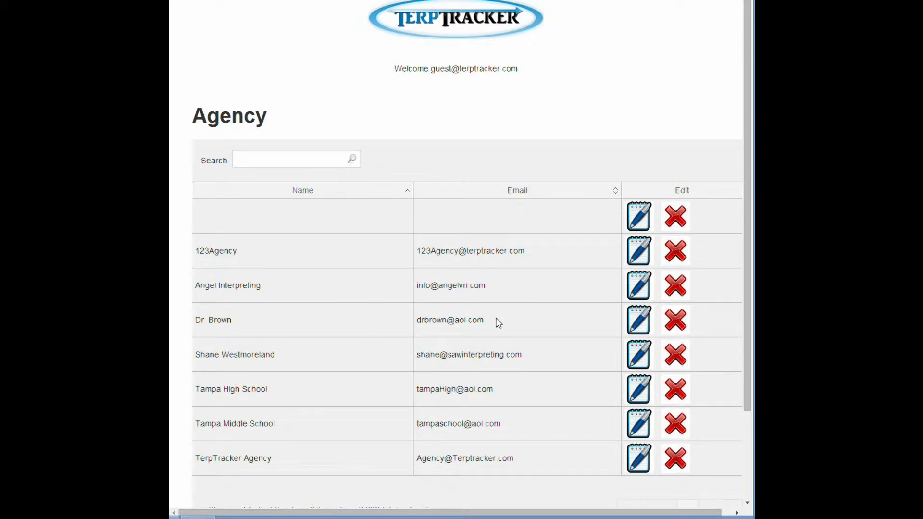
scroll(498, 322, "down", 2)
scroll(497, 319, "up", 1)
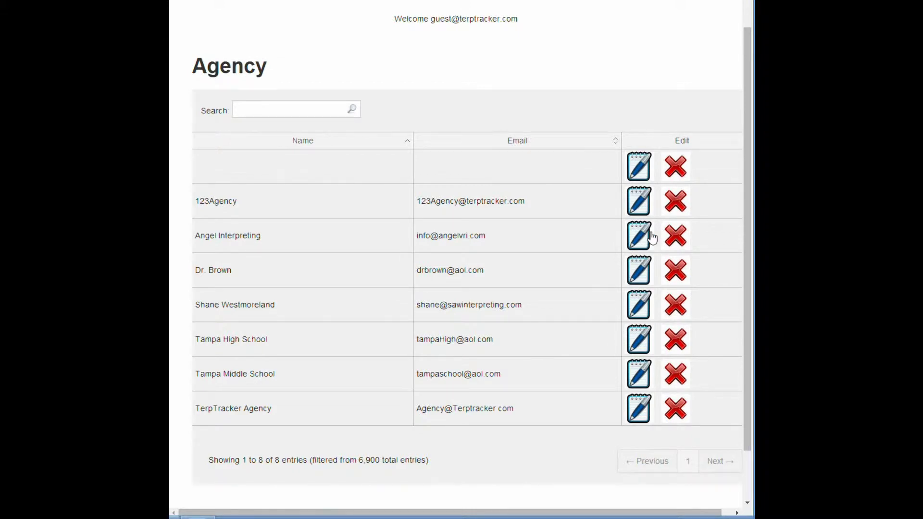
scroll(460, 243, "up", 1)
left_click(456, 19)
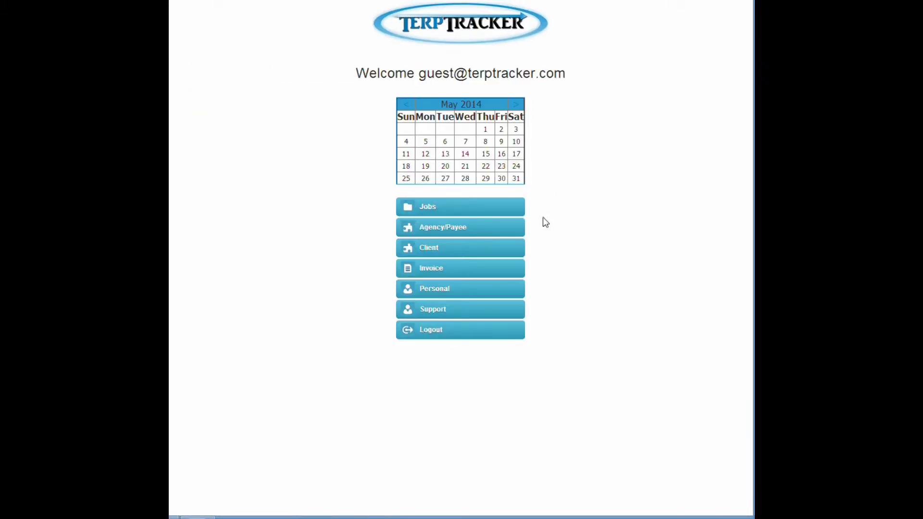
Step: Open Client > Manage and edit the Sams Pet Store row from the eight-client list
left_click(428, 251)
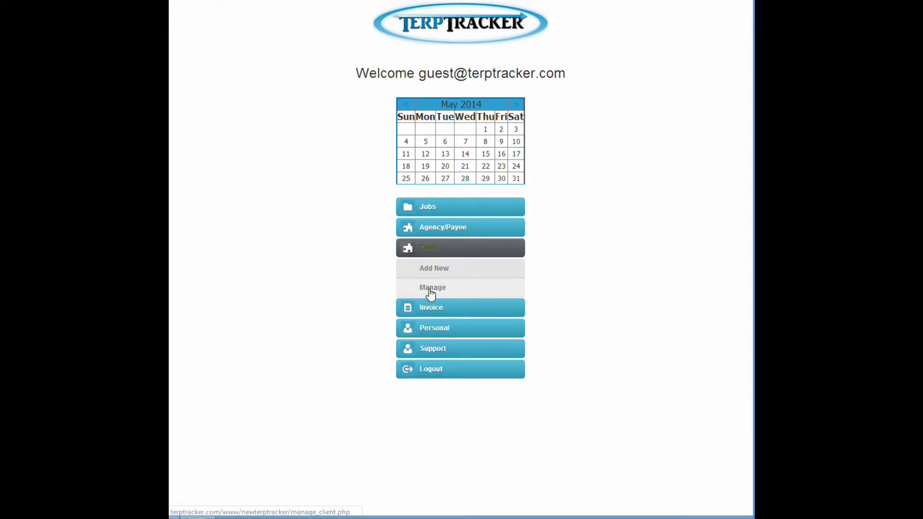
left_click(432, 289)
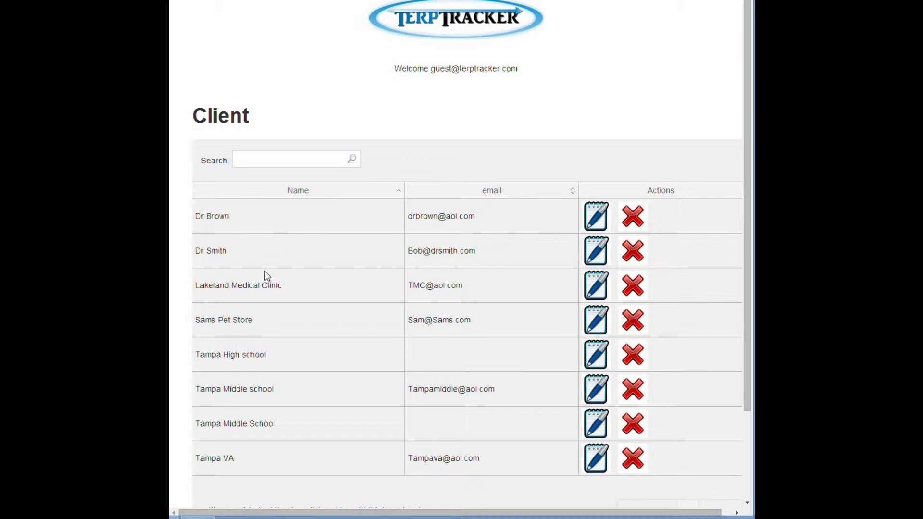
scroll(269, 361, "down", 3)
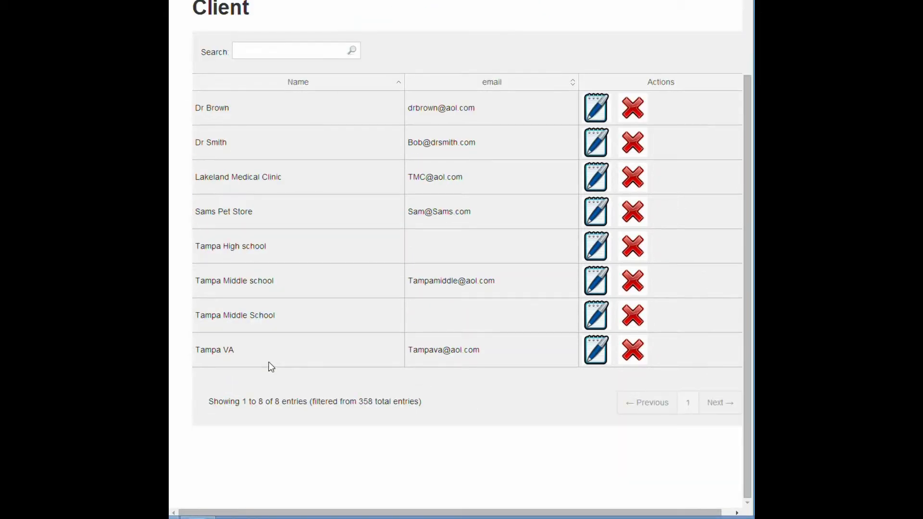
scroll(269, 361, "up", 3)
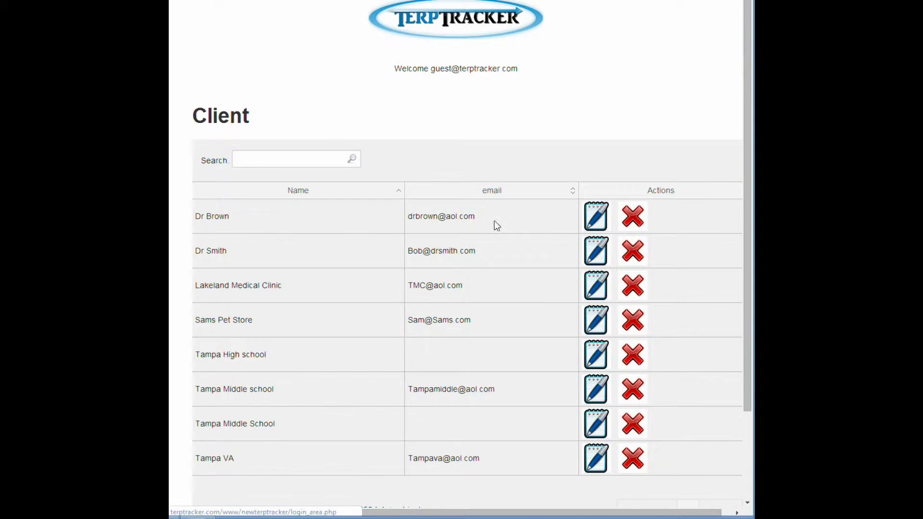
left_click(598, 322)
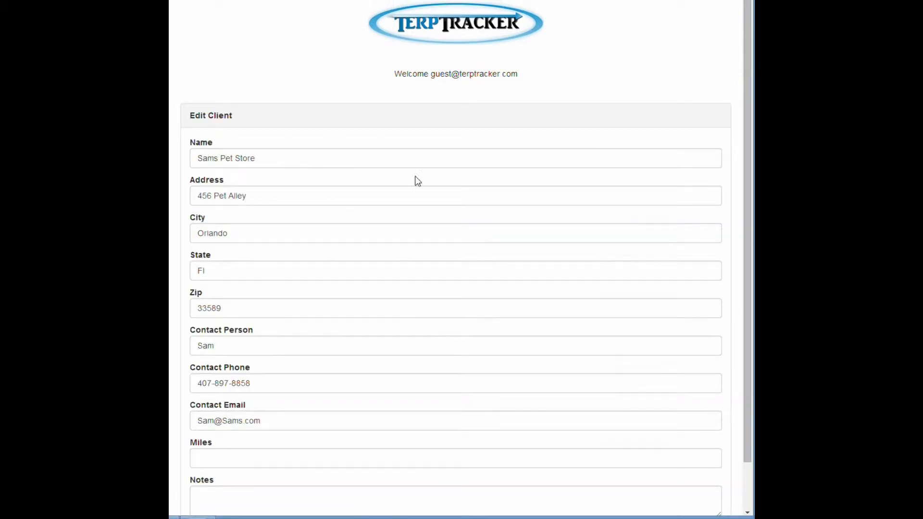
Step: Look over the Sams Pet Store details unchanged and return to the home dashboard
scroll(344, 322, "down", 2)
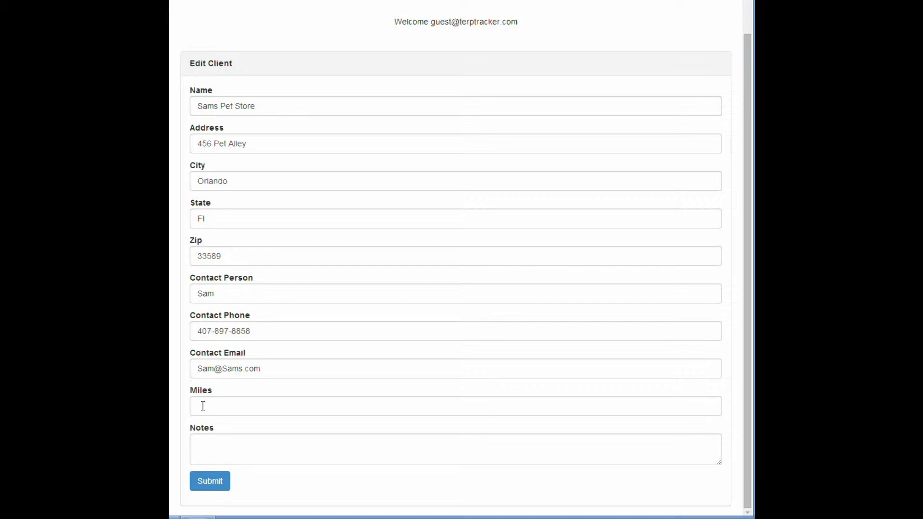
scroll(203, 406, "up", 1)
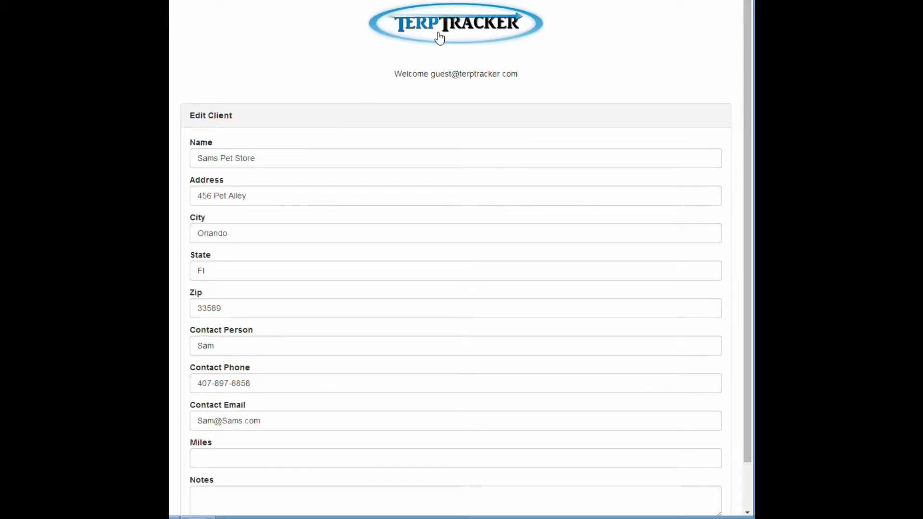
left_click(456, 23)
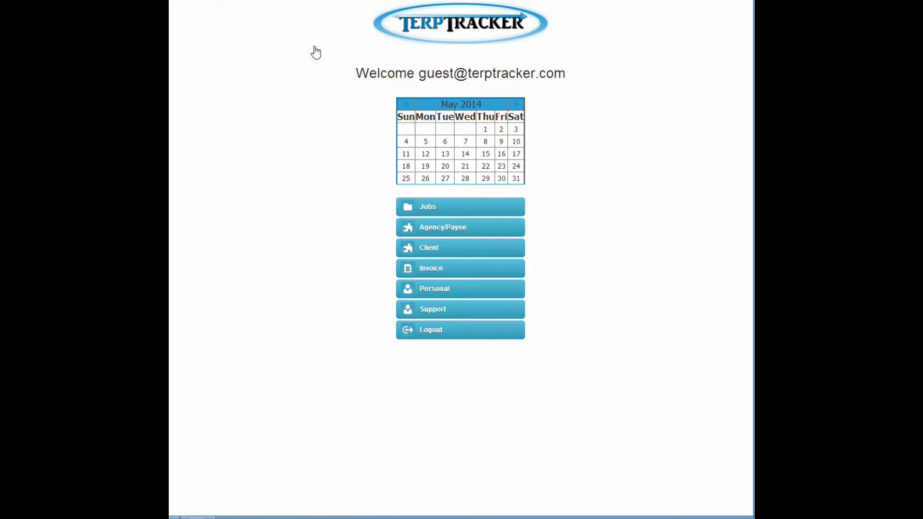
Step: Start a new job dated 05/06/2014, running from 8:00 to 10:00
left_click(432, 209)
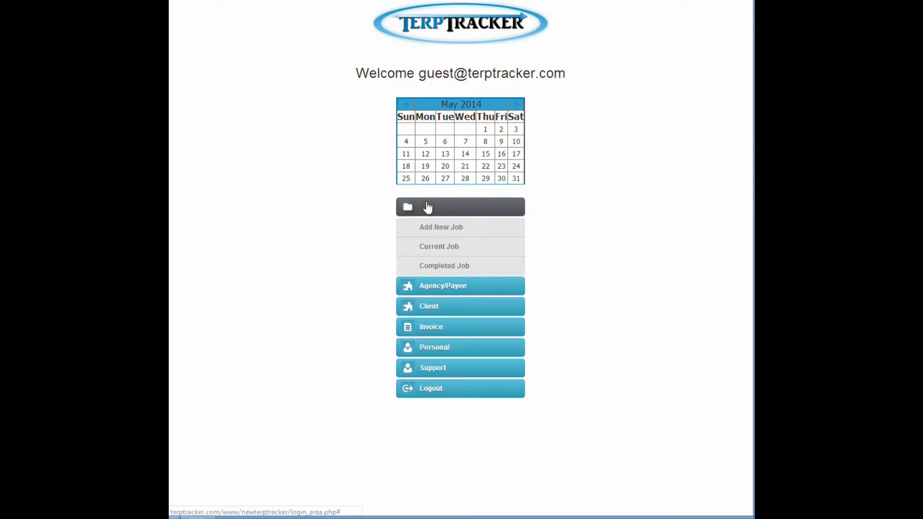
left_click(446, 230)
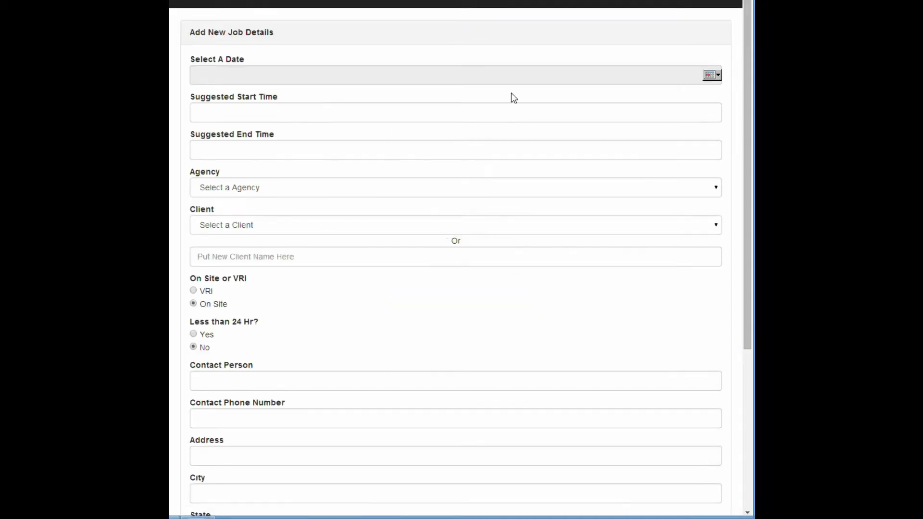
left_click(711, 76)
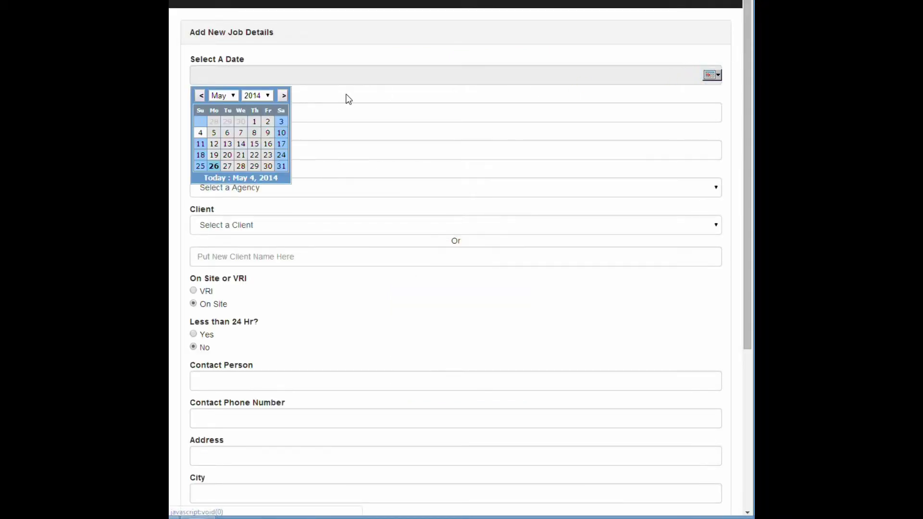
left_click(227, 135)
left_click(250, 110)
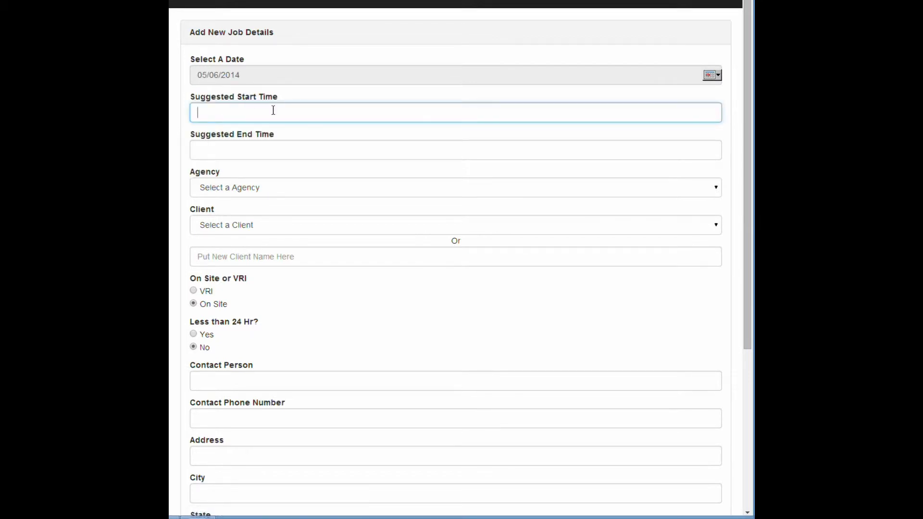
type("8")
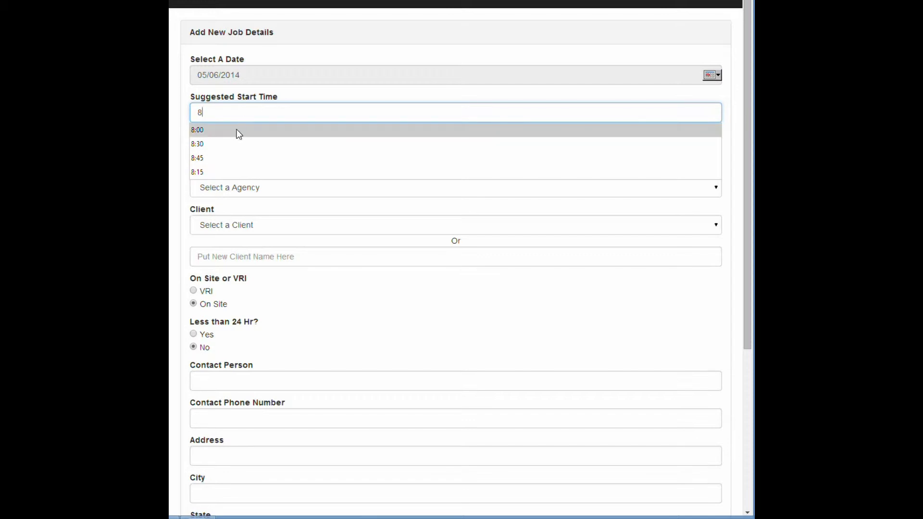
left_click(237, 130)
left_click(231, 152)
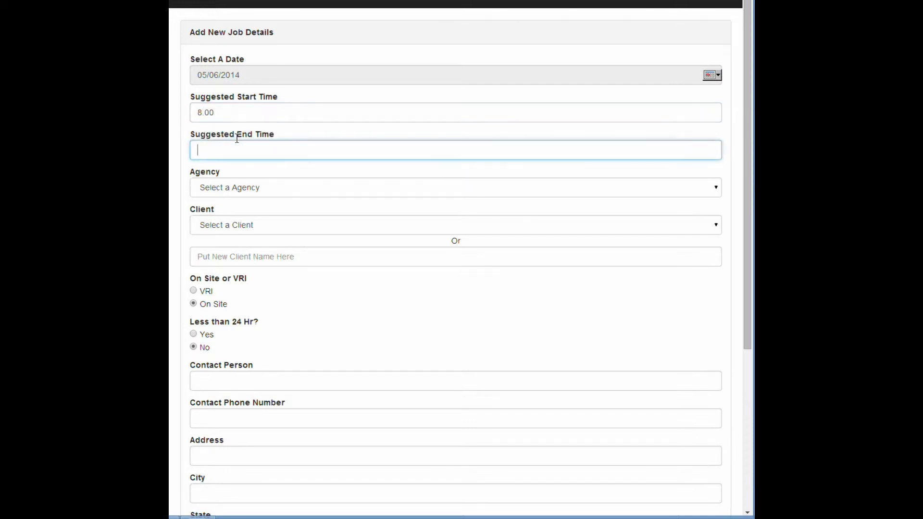
type("10")
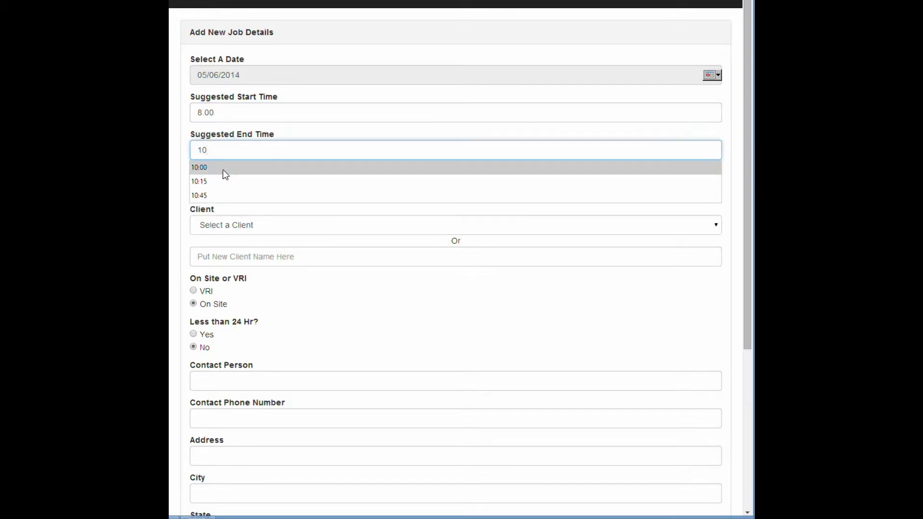
left_click(225, 171)
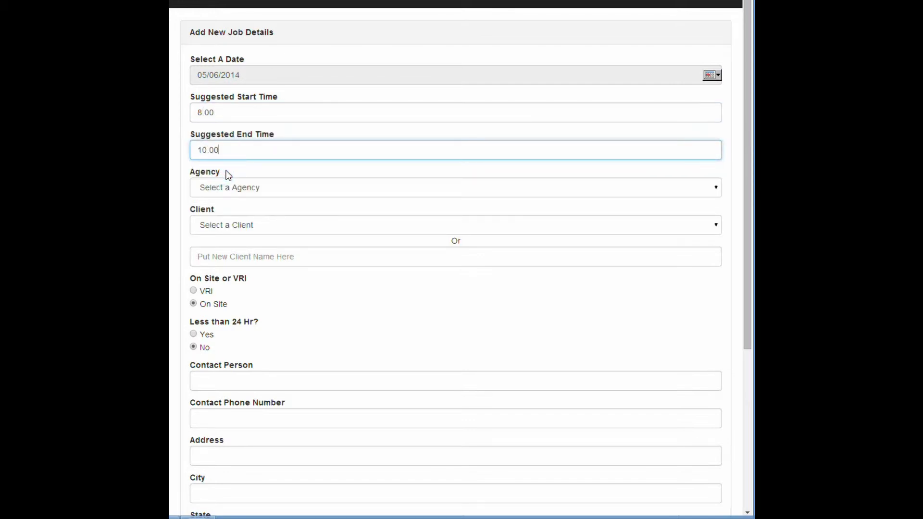
Step: Set the job's agency to 123Agency and client to Sams Pet Store
left_click(715, 188)
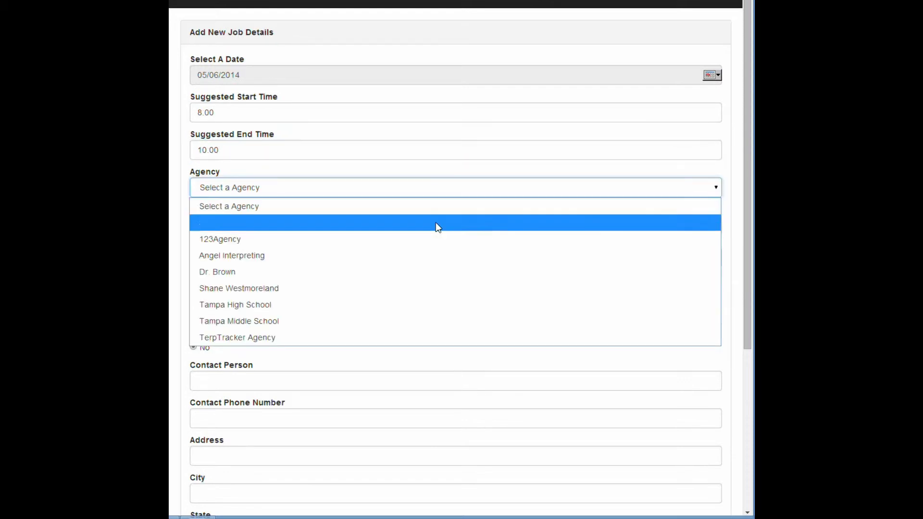
left_click(311, 247)
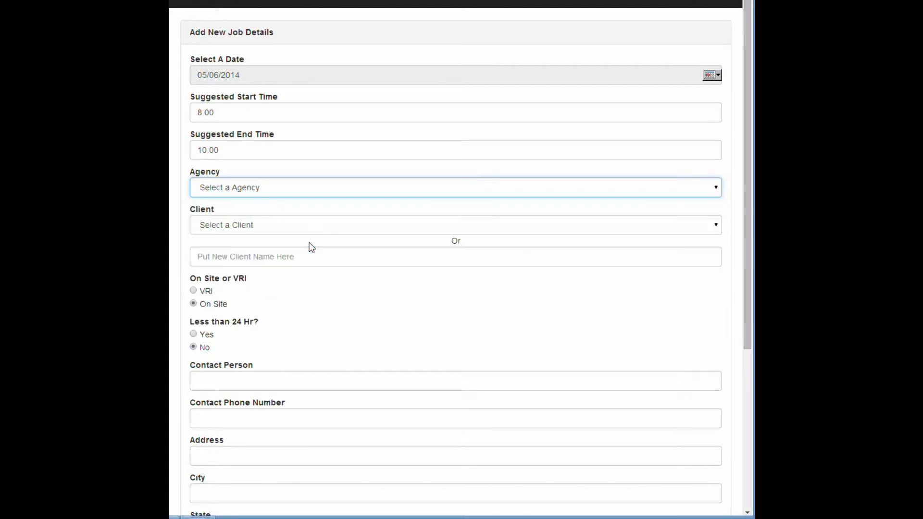
left_click(716, 226)
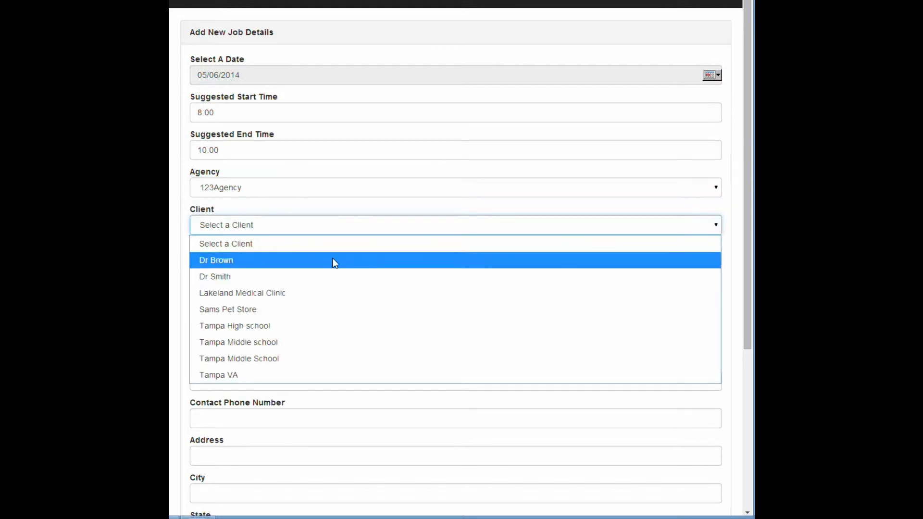
left_click(243, 310)
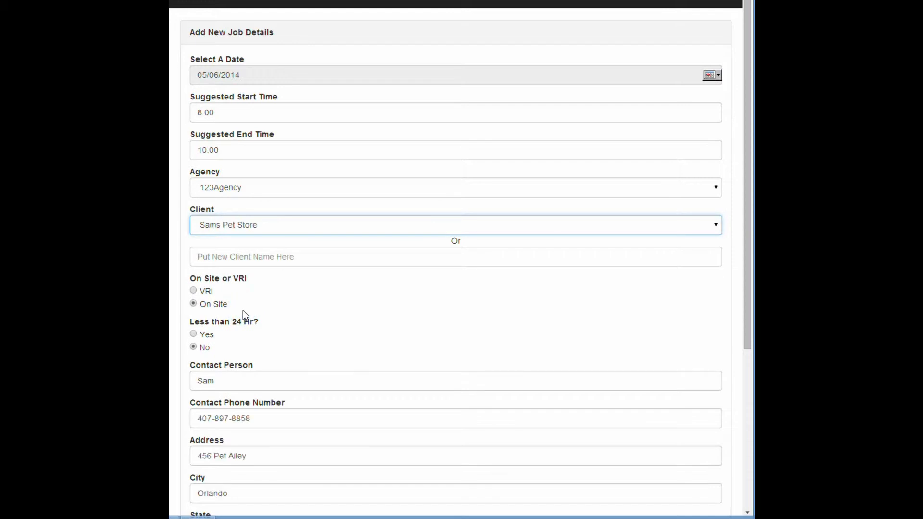
scroll(304, 293, "down", 1)
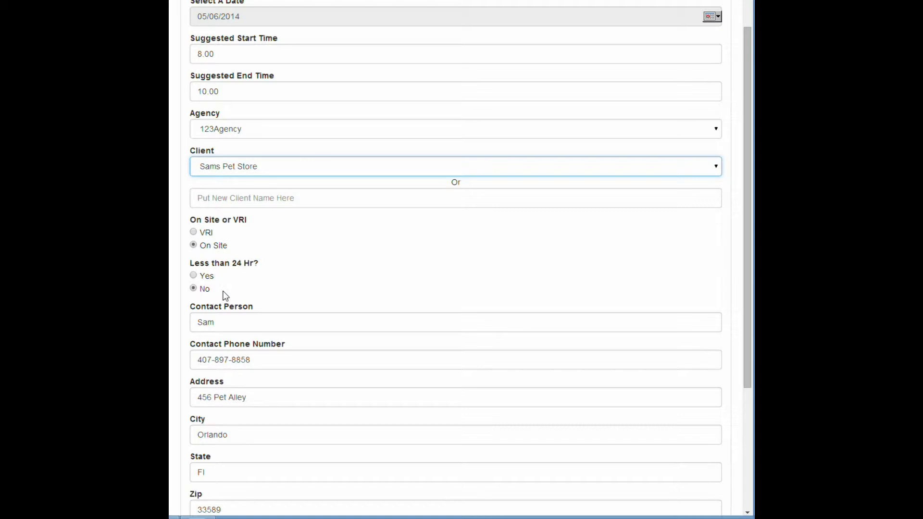
scroll(225, 295, "down", 1)
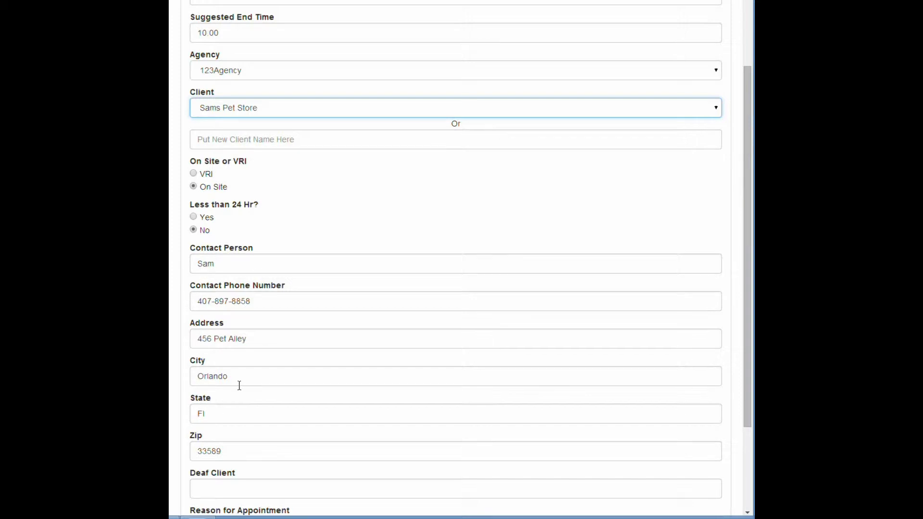
scroll(239, 385, "down", 1)
Step: Pick the suggested deaf client, set the reason to Interview, and add the job
scroll(239, 386, "down", 1)
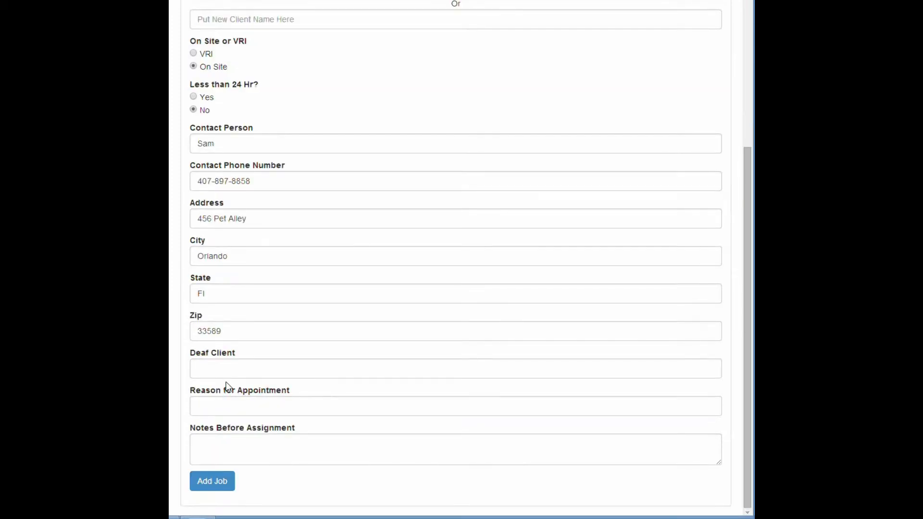
left_click(226, 368)
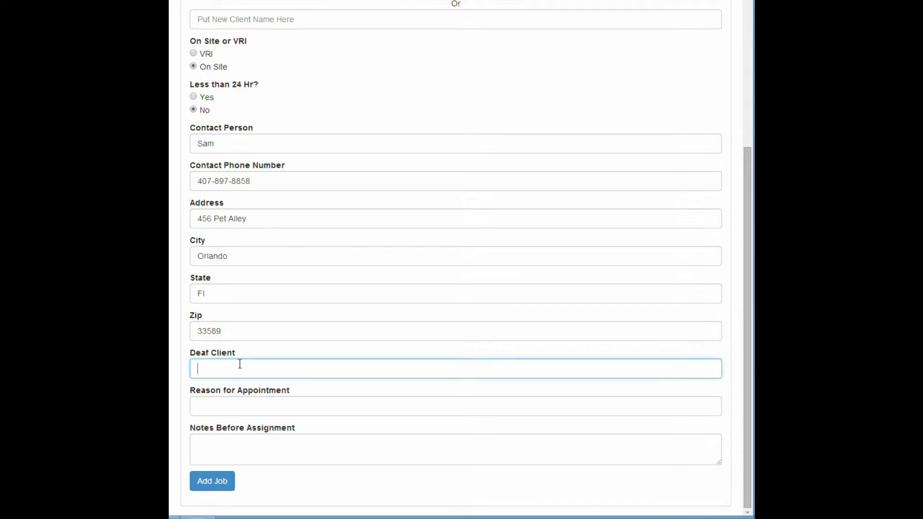
type("J")
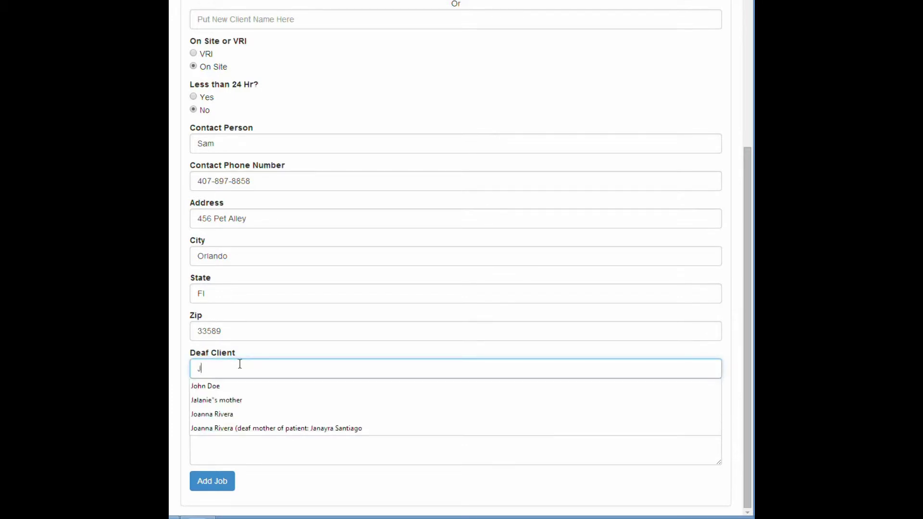
left_click(217, 385)
left_click(213, 407)
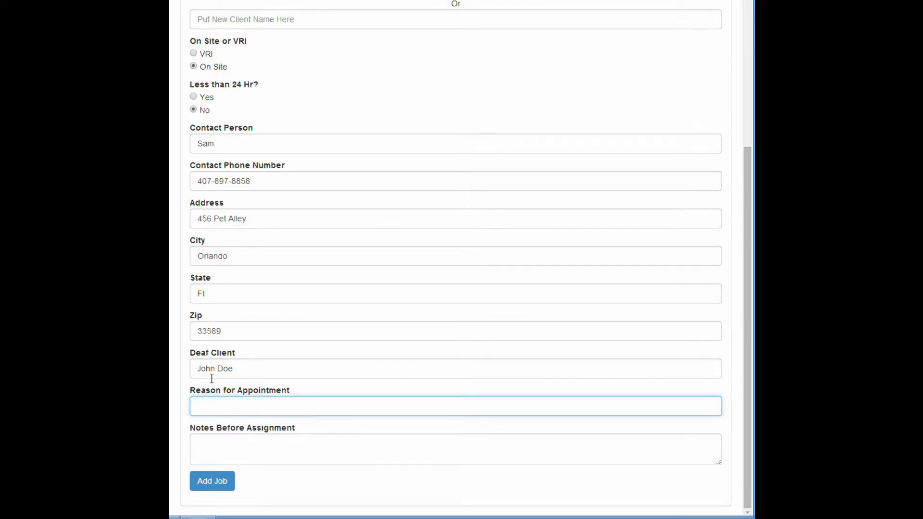
type("I")
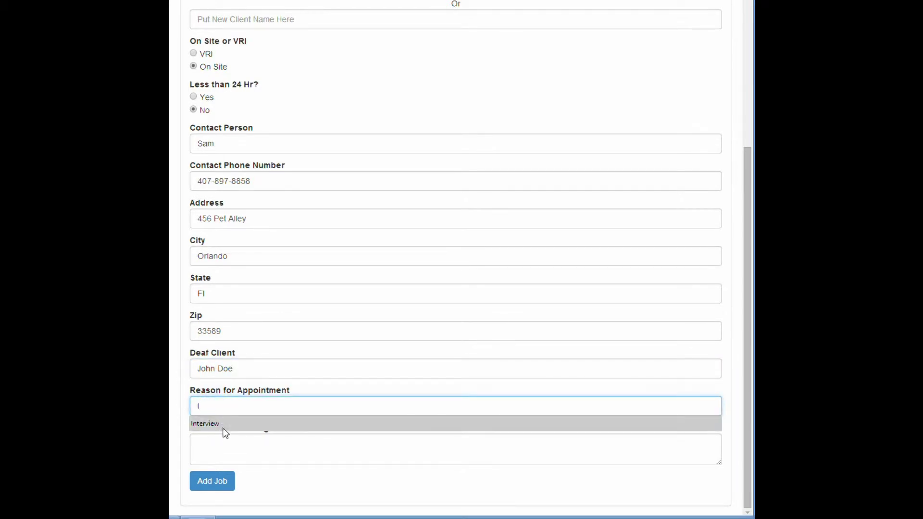
left_click(222, 430)
left_click(223, 447)
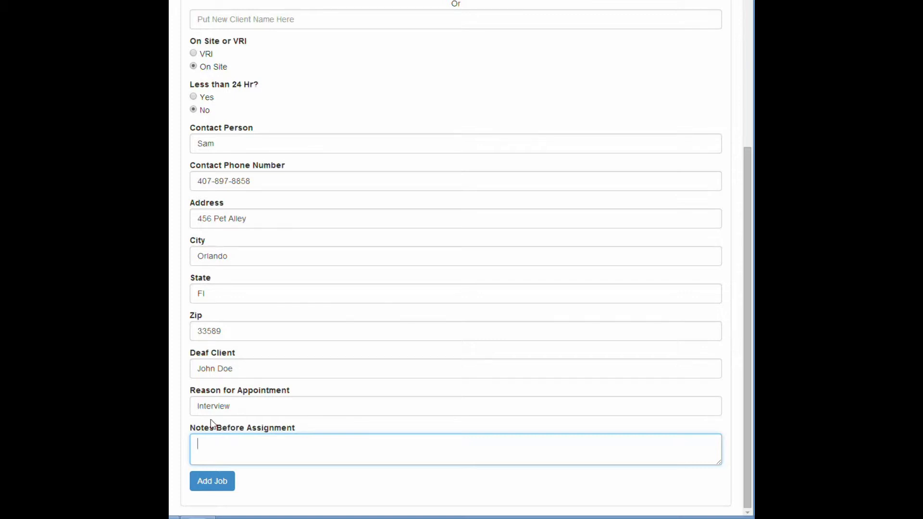
left_click(215, 485)
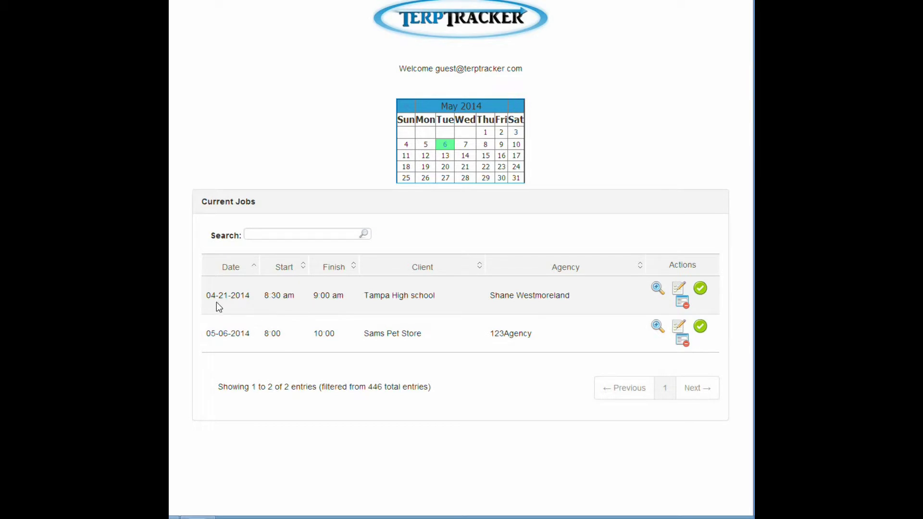
Step: Step the calendar back one month, then return to the home dashboard
left_click(404, 108)
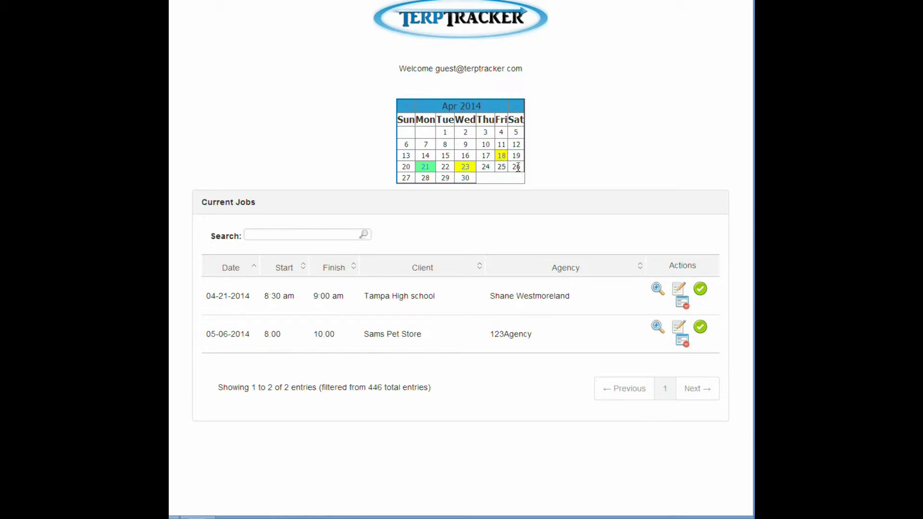
left_click(465, 23)
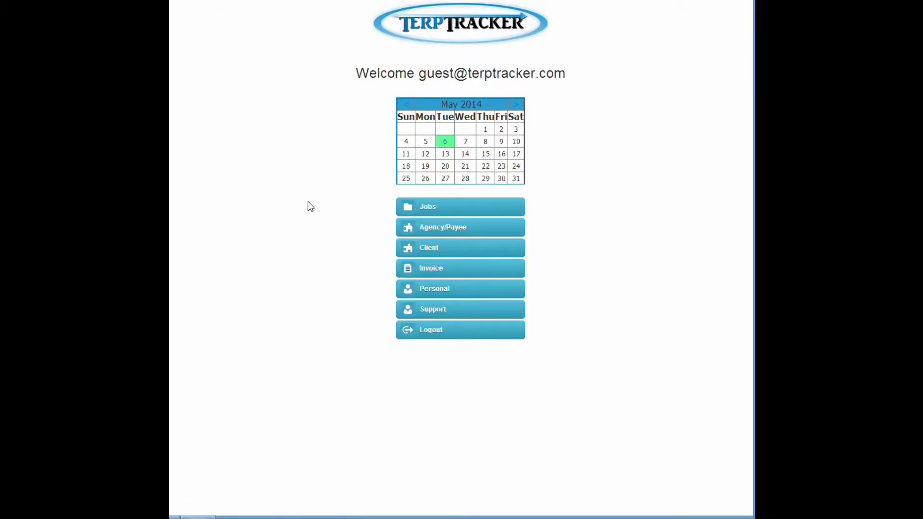
left_click(445, 145)
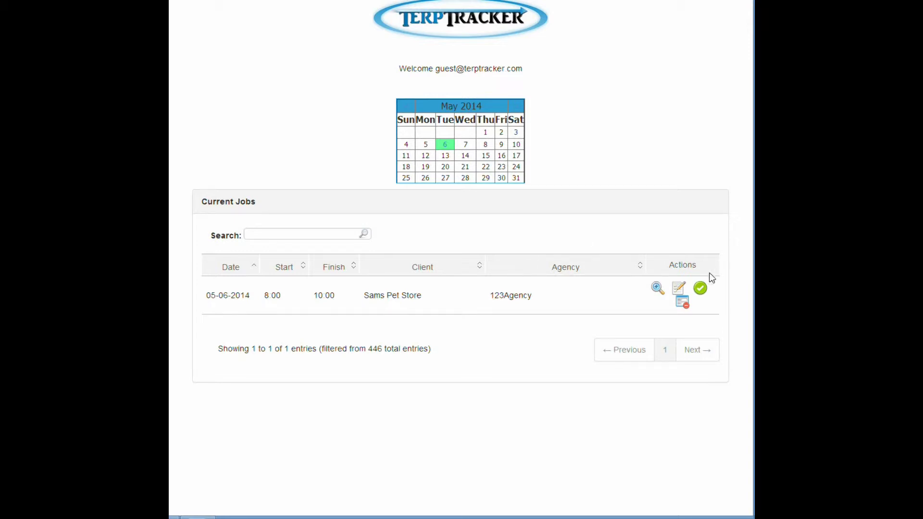
left_click(657, 287)
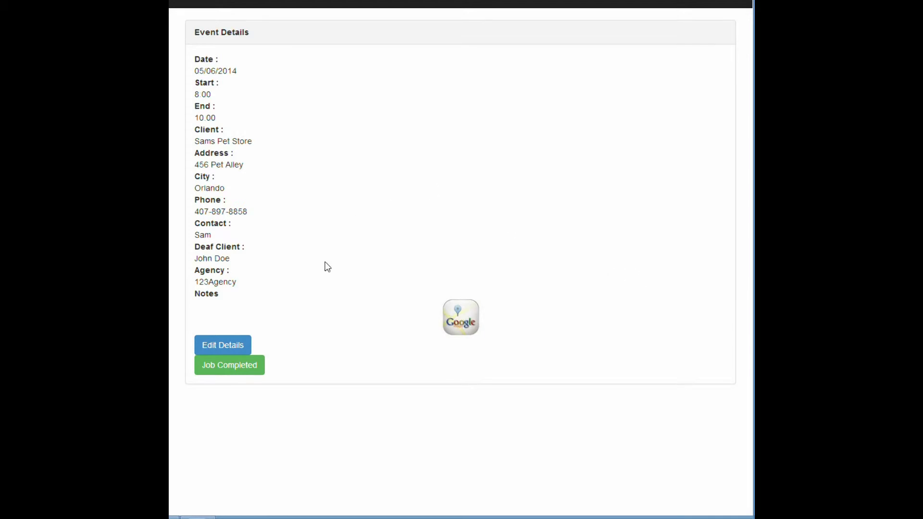
left_click(235, 346)
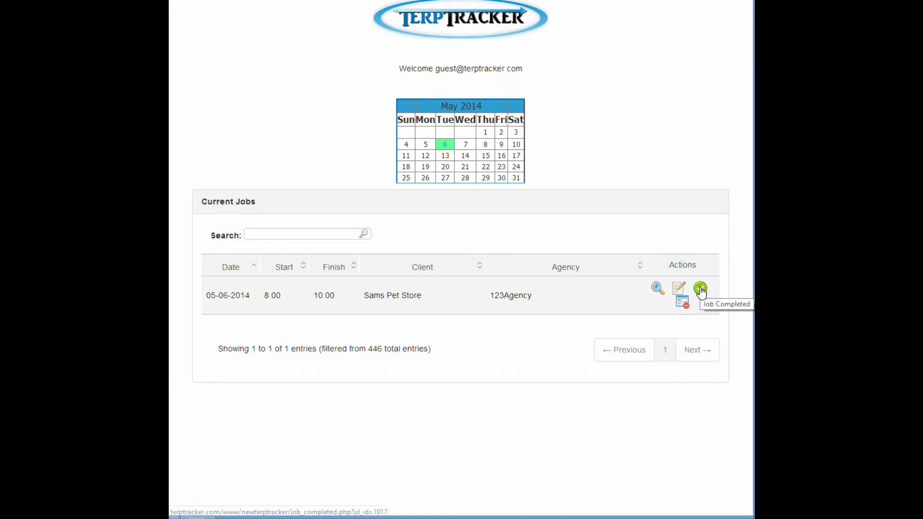
Step: Mark the Sams Pet Store job completed with start 8:00, end 9:30 and 2 total hours
left_click(701, 290)
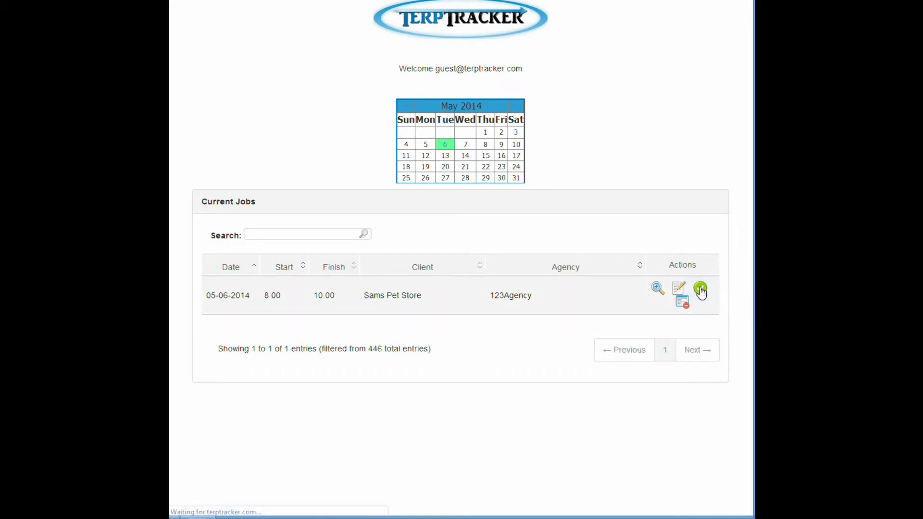
left_click(236, 127)
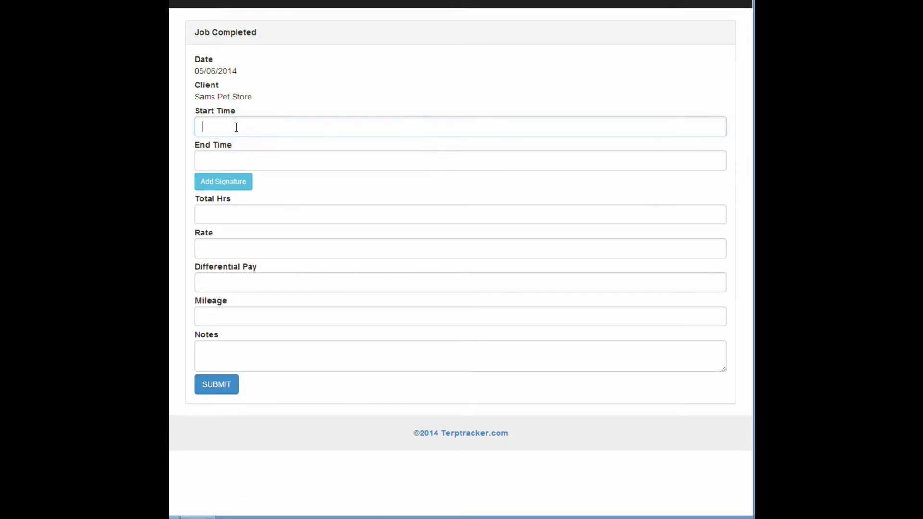
type("8")
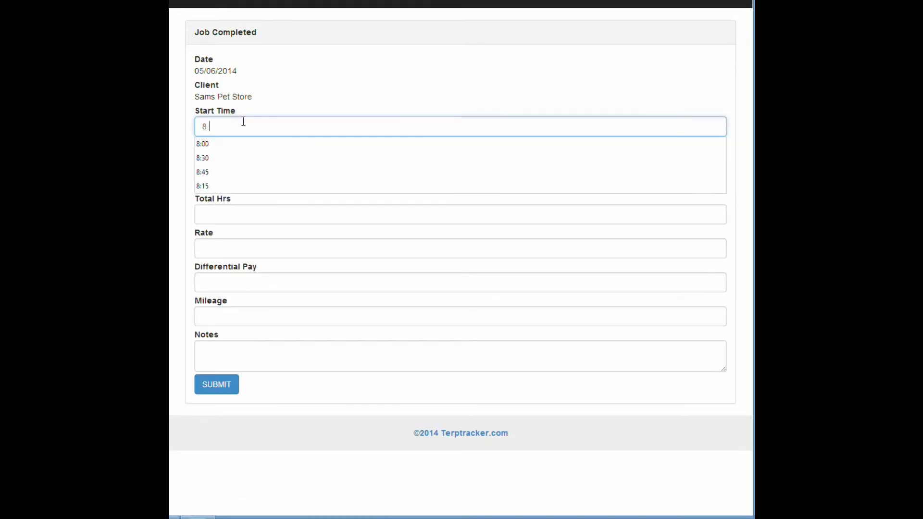
type(":00")
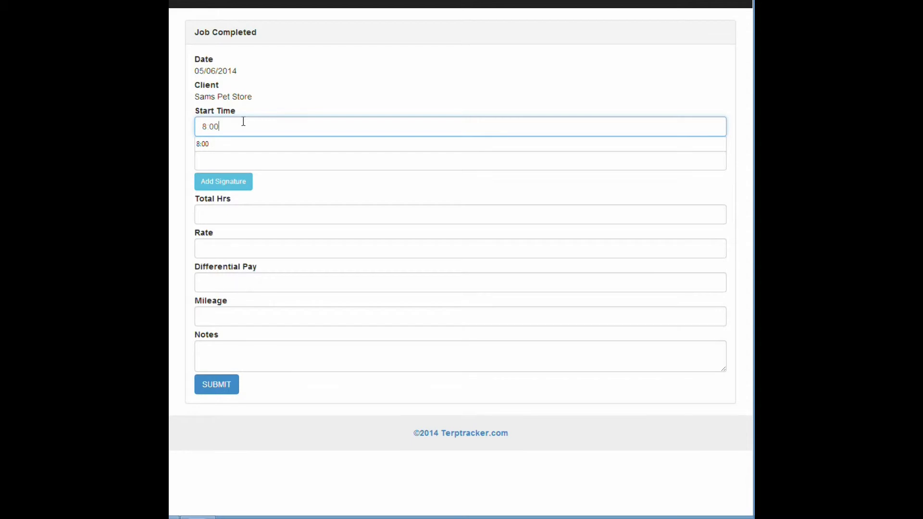
left_click(231, 144)
left_click(229, 158)
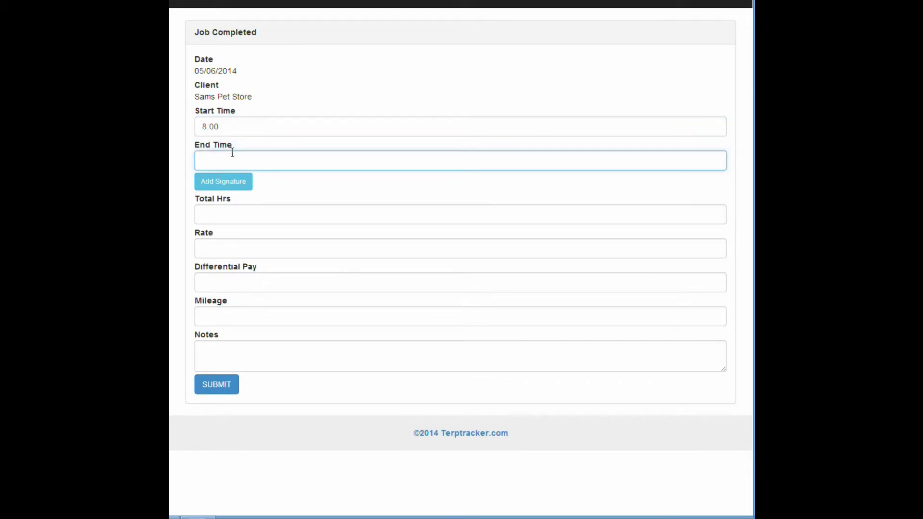
type("9:")
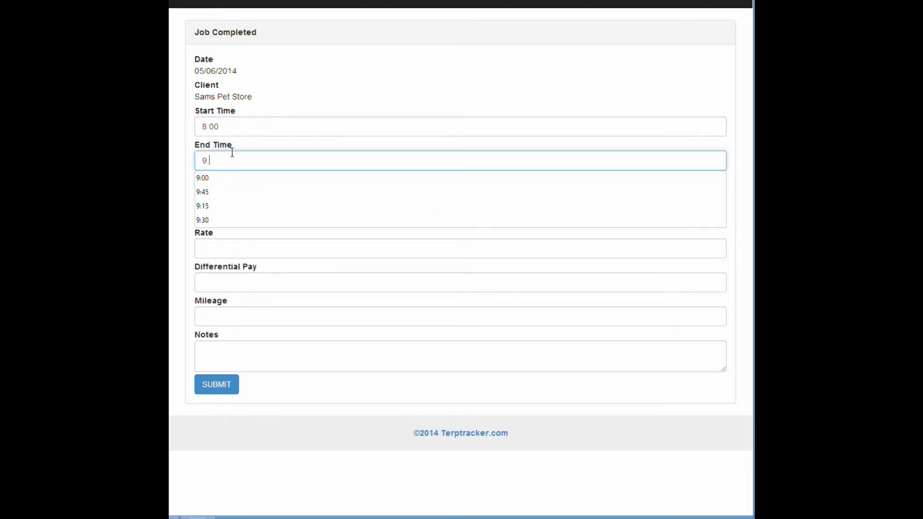
type("30")
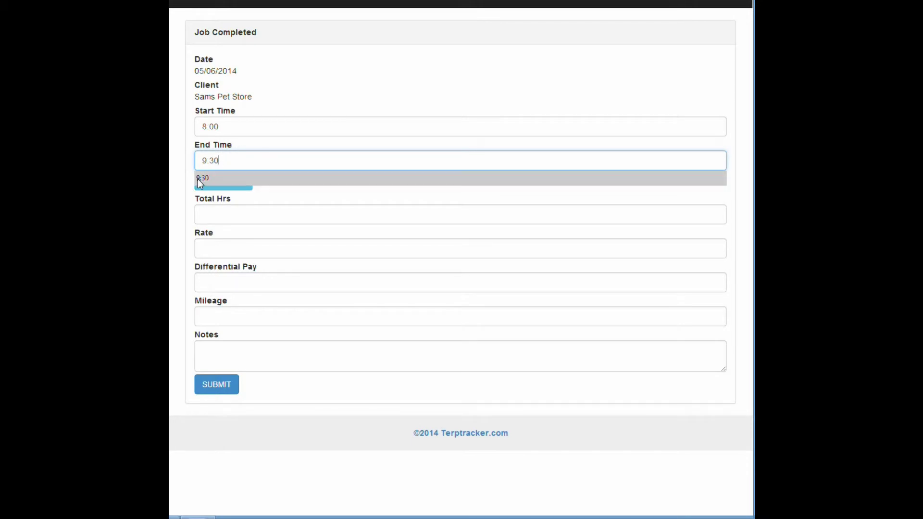
left_click(201, 179)
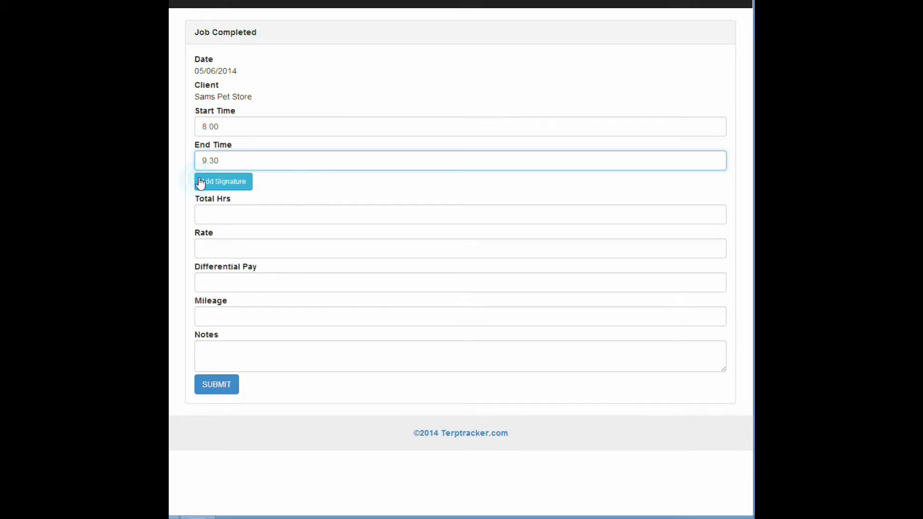
left_click(222, 214)
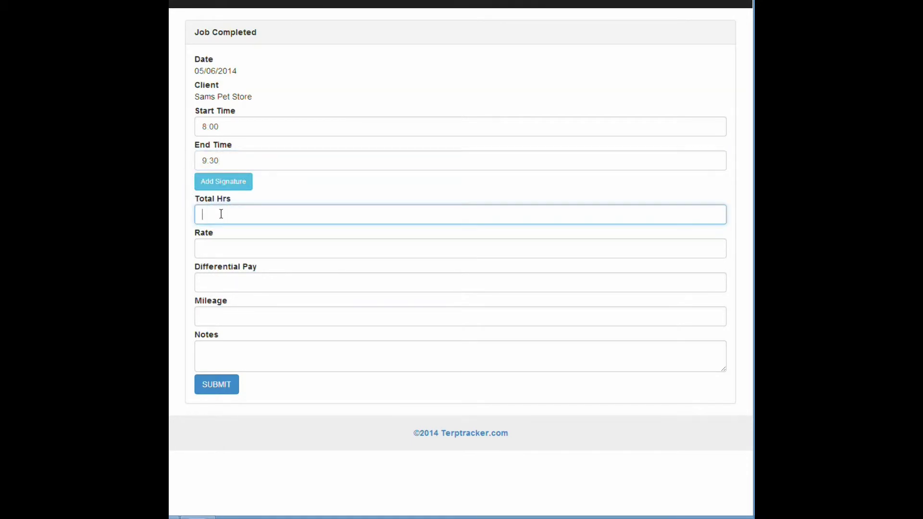
type("2")
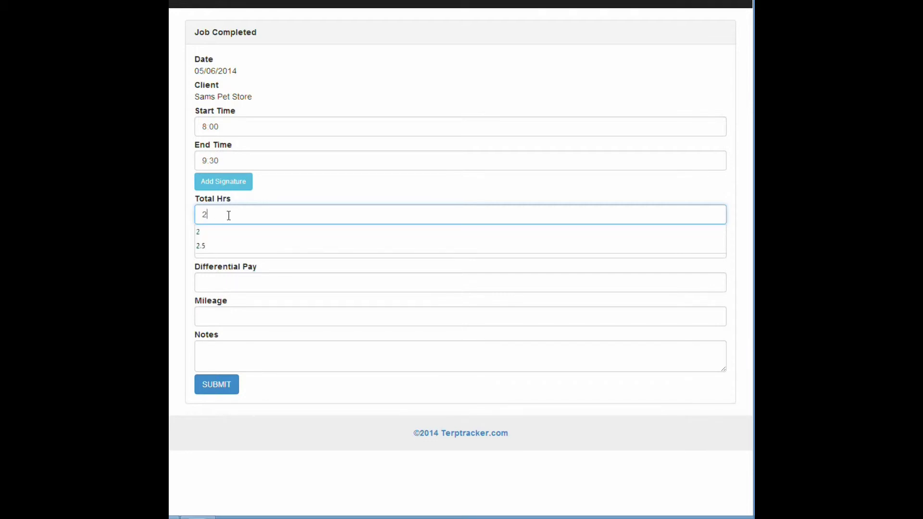
left_click(255, 233)
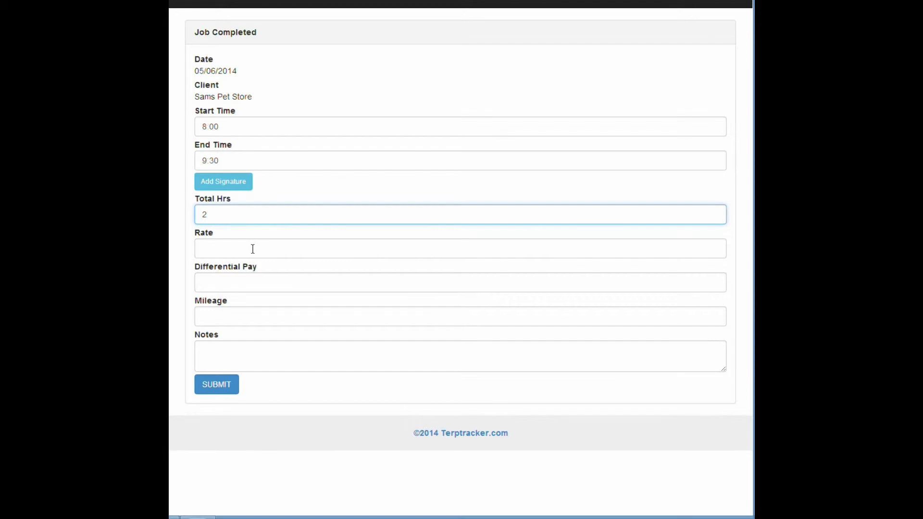
Step: Enter rate 45.00, differential pay 0 and mileage 15
left_click(250, 248)
type("45:00")
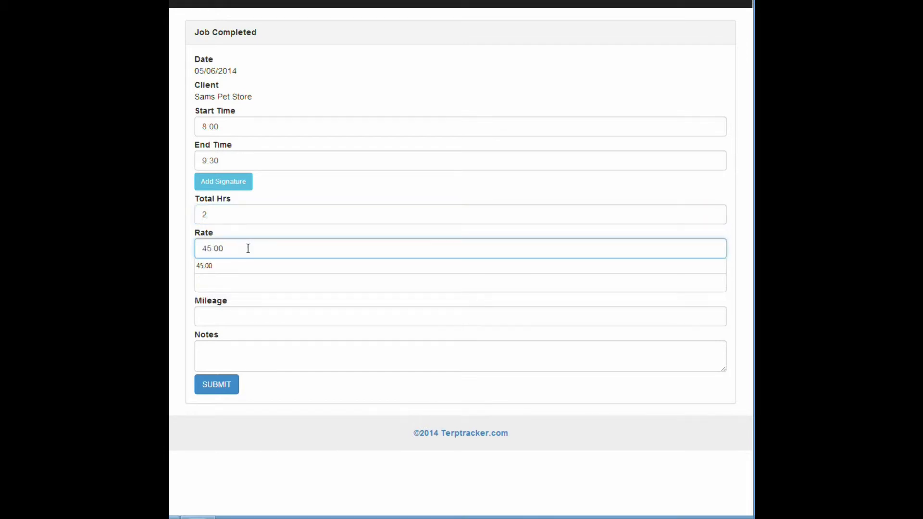
key("BackSpace")
key("BackSpace")
key("BackSpace")
key("BackSpace")
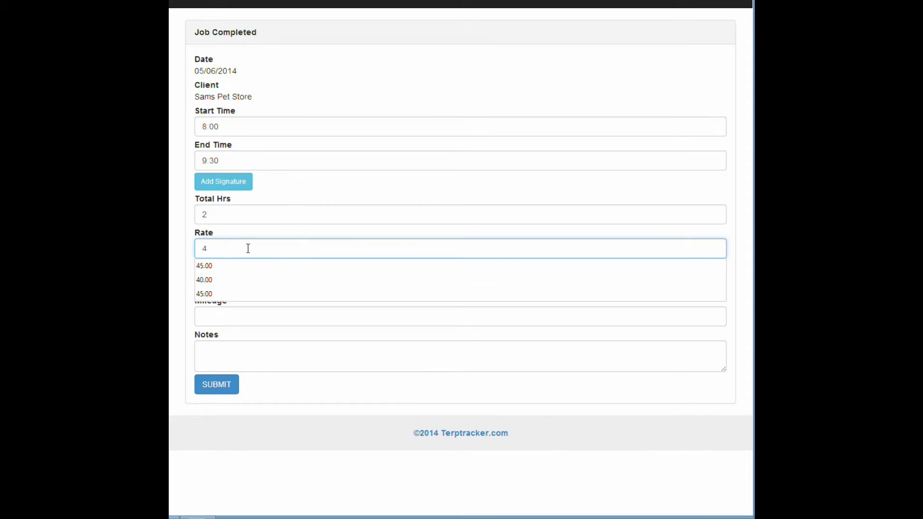
type("5.00")
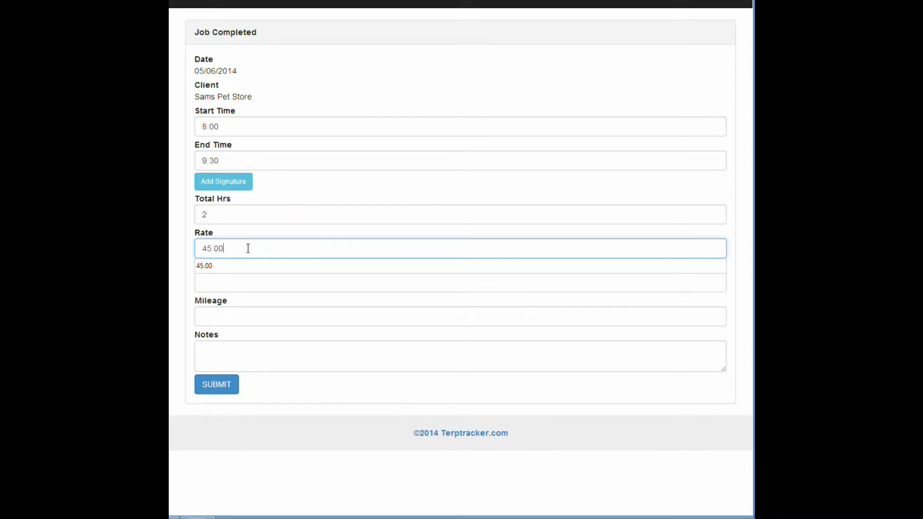
left_click(241, 270)
left_click(238, 282)
type("0")
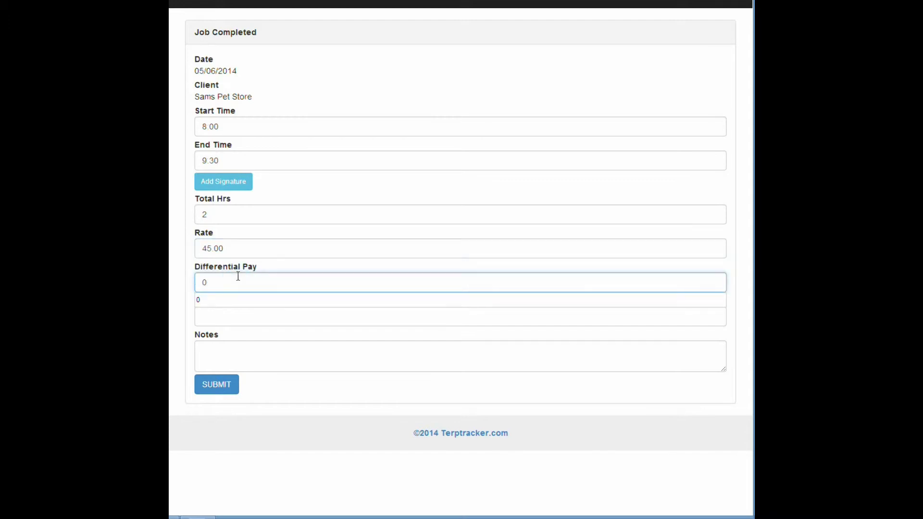
left_click(180, 285)
left_click(215, 316)
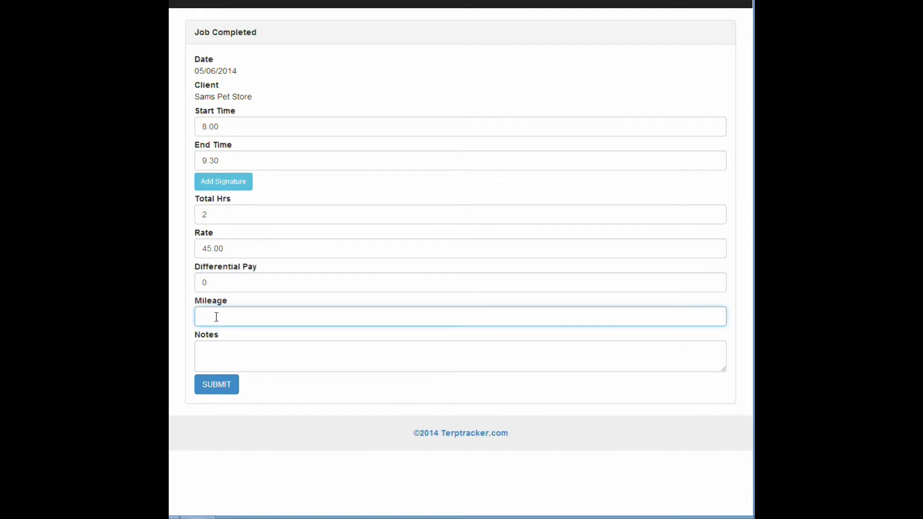
type("15")
left_click(189, 341)
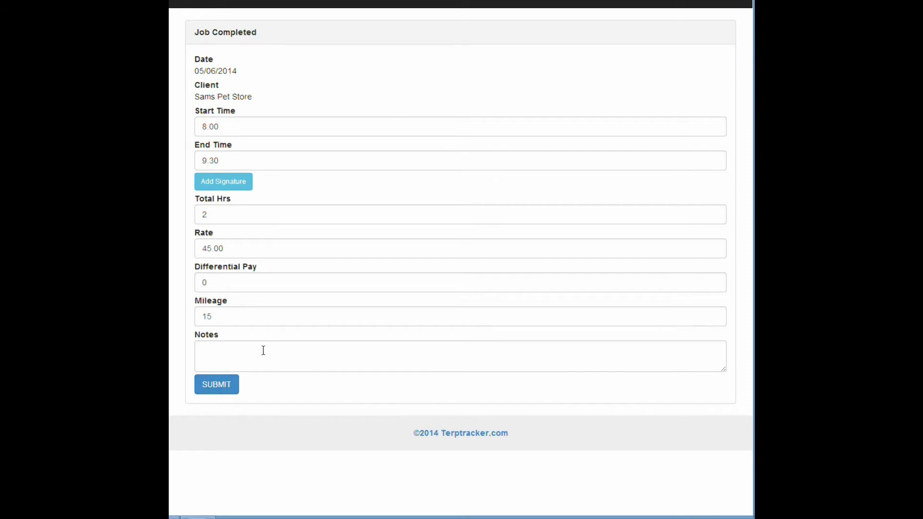
Step: Write a note about a second interview on May 15th at 10.00, correcting the typos
left_click(236, 348)
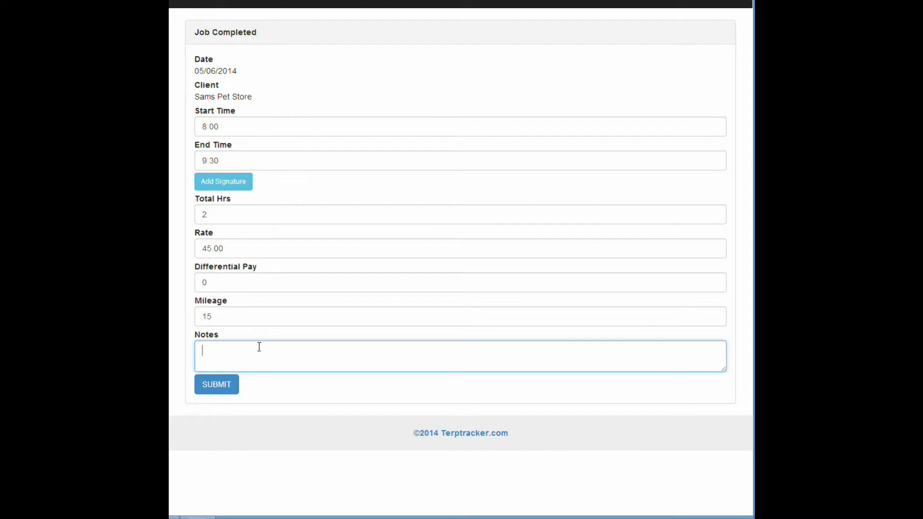
type("John Doe is comong for a second inter")
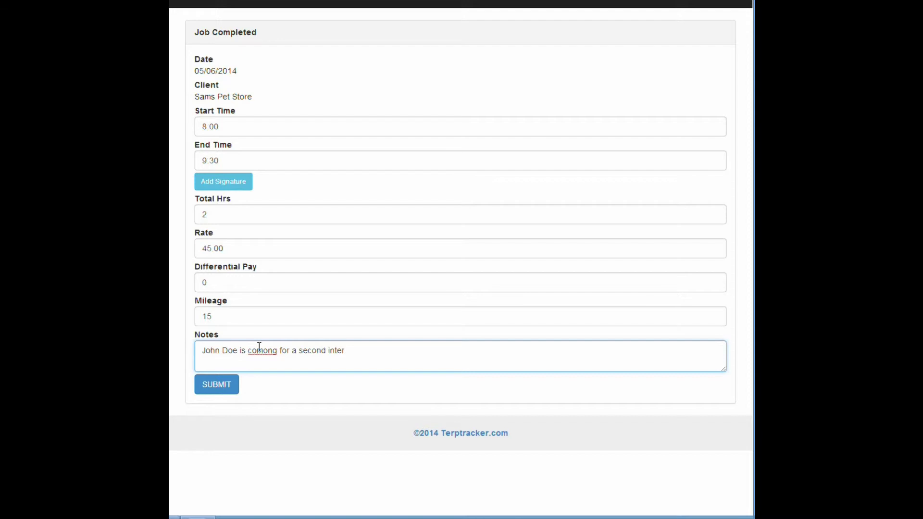
type("view ")
type(" May ")
type("15th ")
type("T10")
type("\"")
type(".00")
left_click(267, 351)
key("BackSpace")
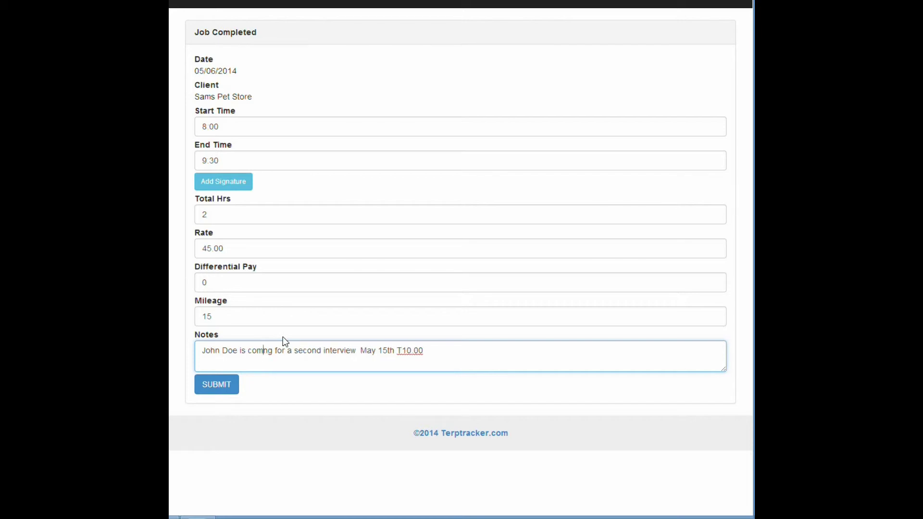
type("i")
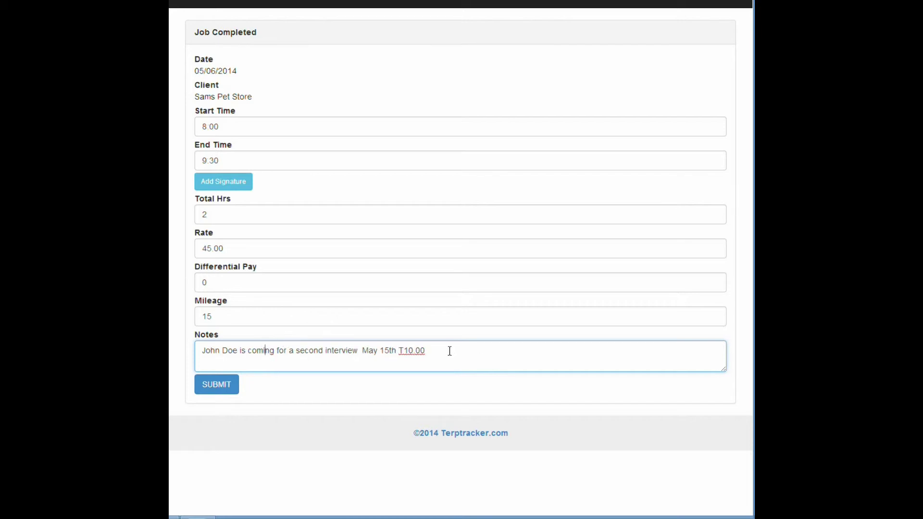
left_click(402, 351)
key("BackSpace")
Step: Sign the 05-06-2014 Sams Pet Store job and submit it to Completed Jobs
left_click(234, 183)
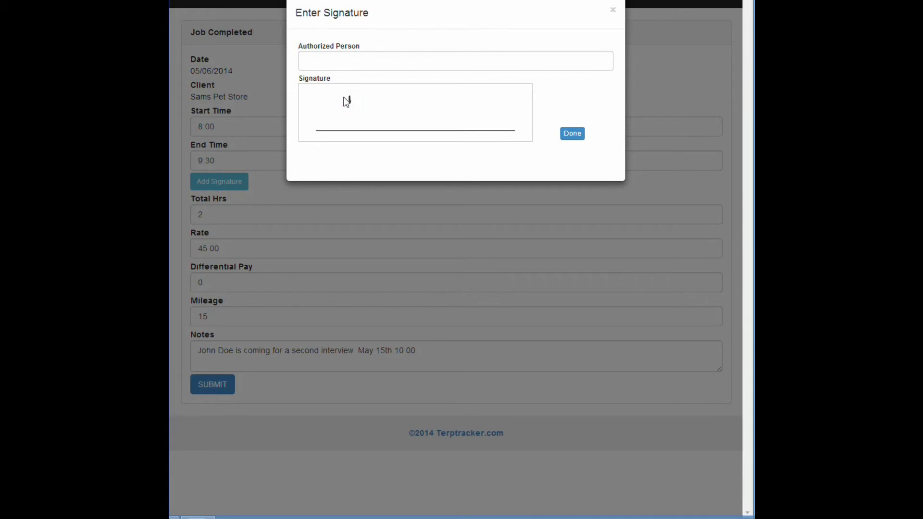
left_click_drag(456, 111, 509, 106)
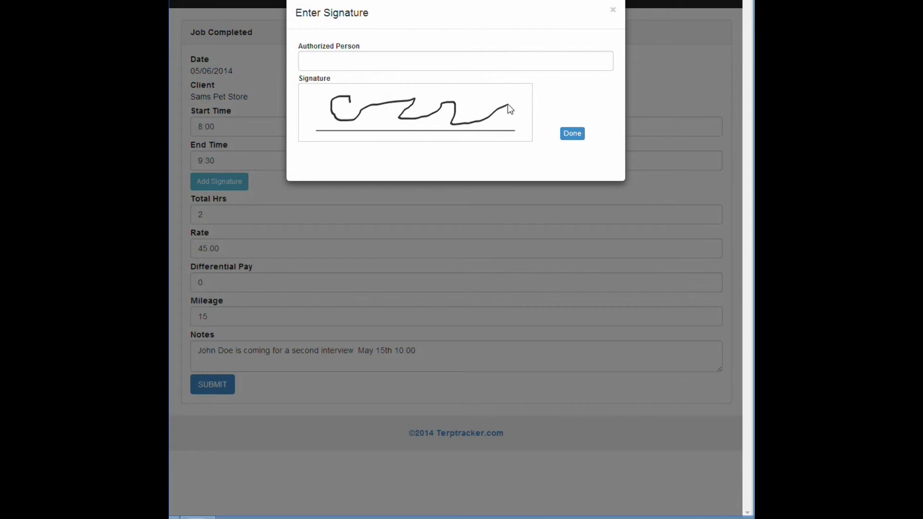
left_click(571, 134)
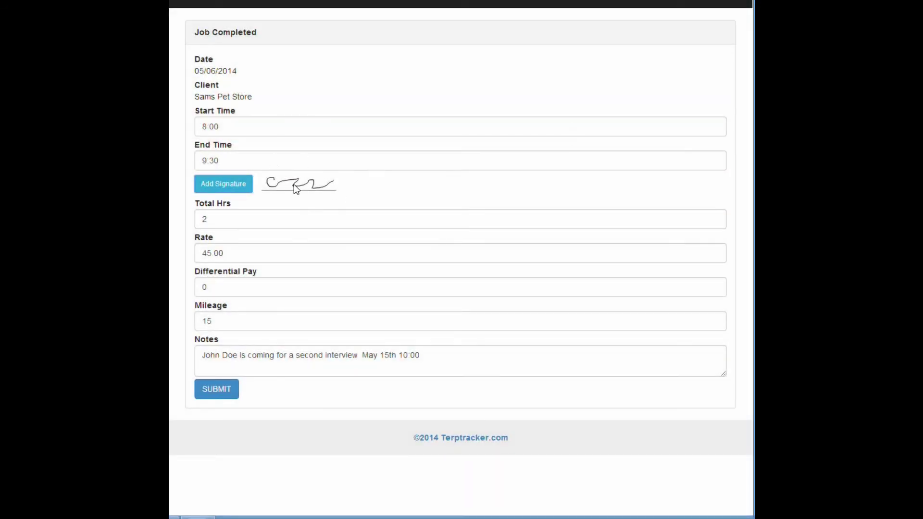
left_click(217, 397)
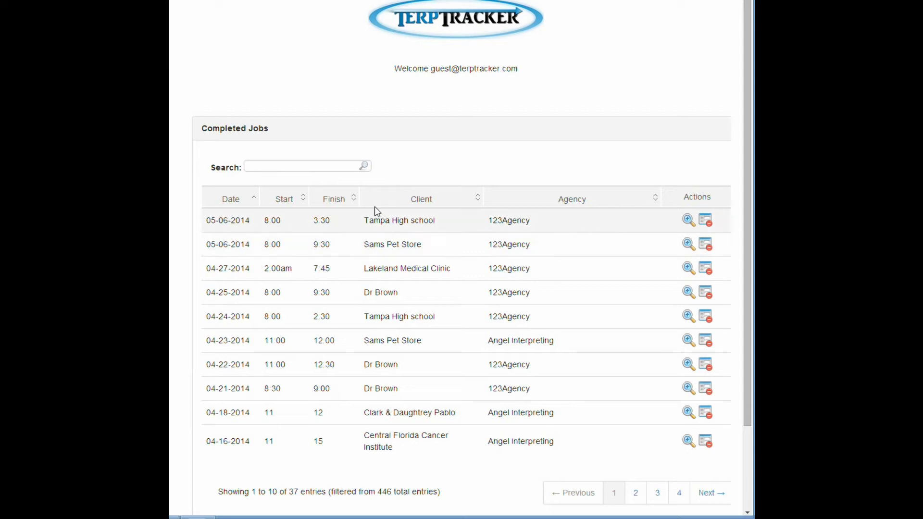
Step: Create a 123Agency invoice from the 05-06-2014 Sams Pet Store job, billing 2 hours at 45
left_click(462, 27)
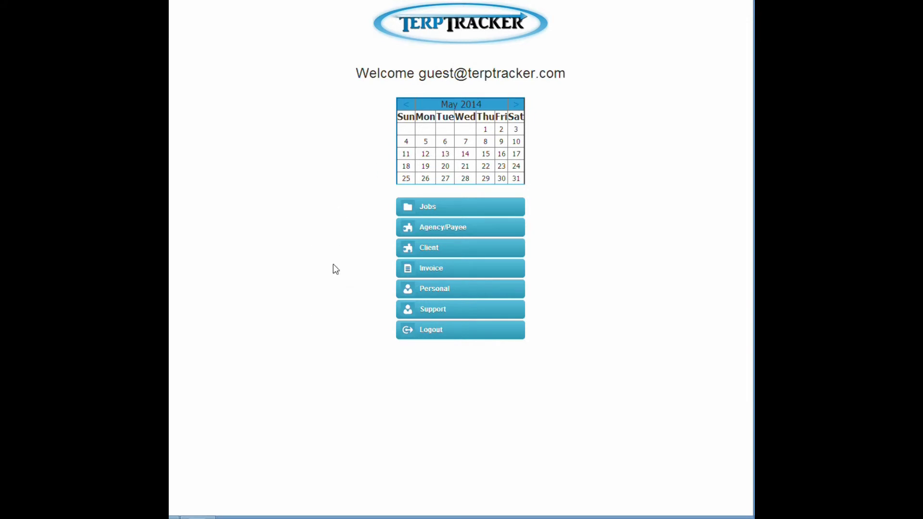
left_click(441, 271)
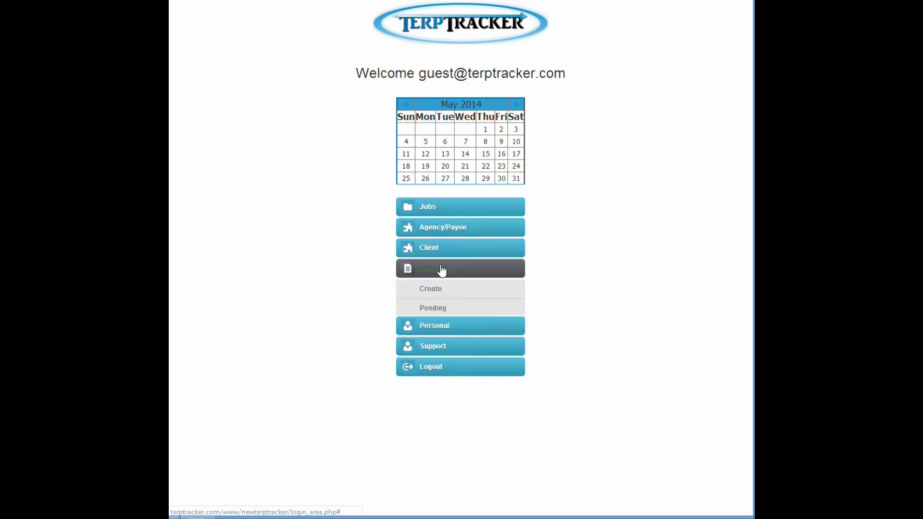
left_click(429, 293)
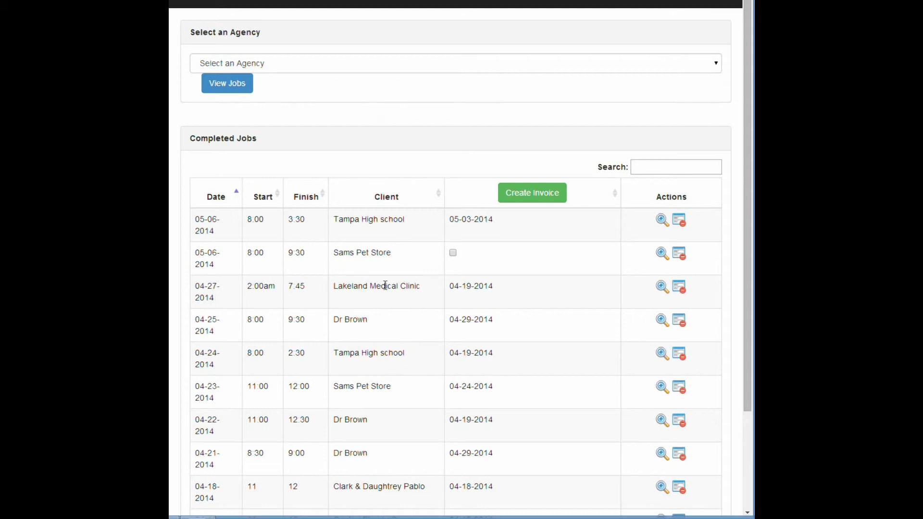
left_click(716, 61)
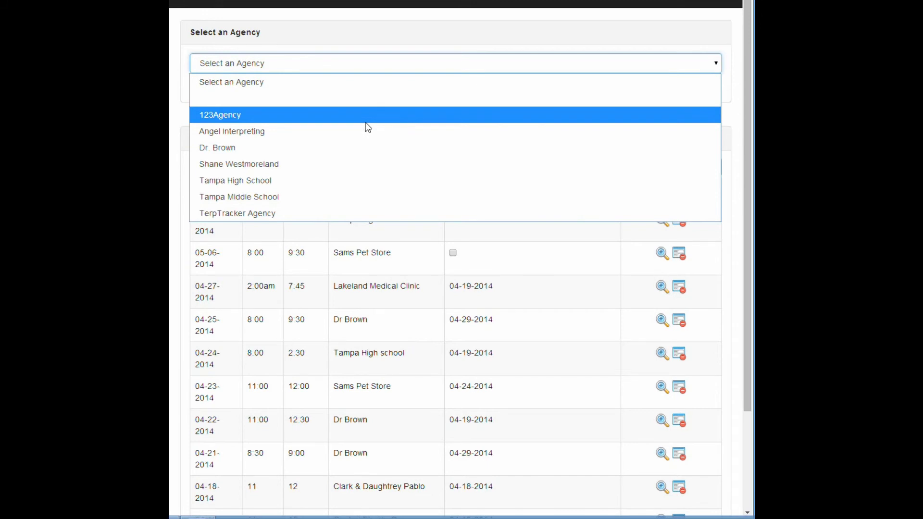
left_click(366, 122)
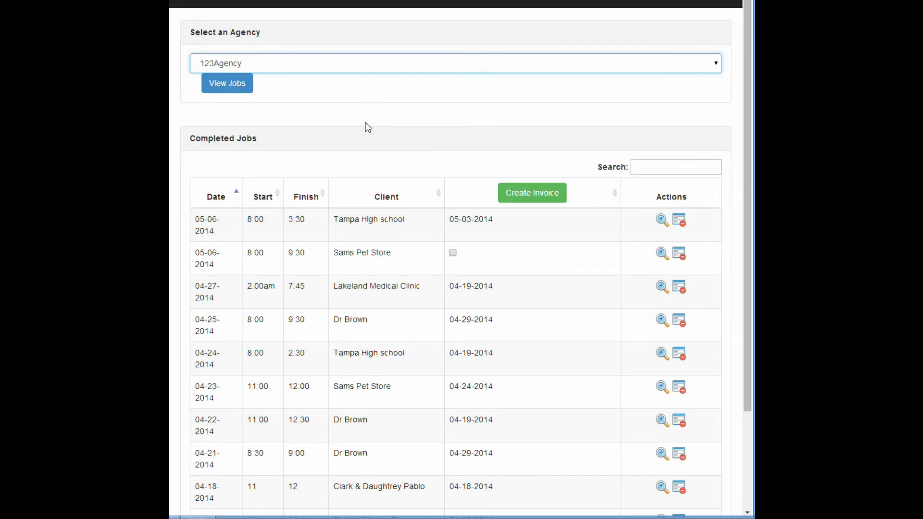
left_click(231, 87)
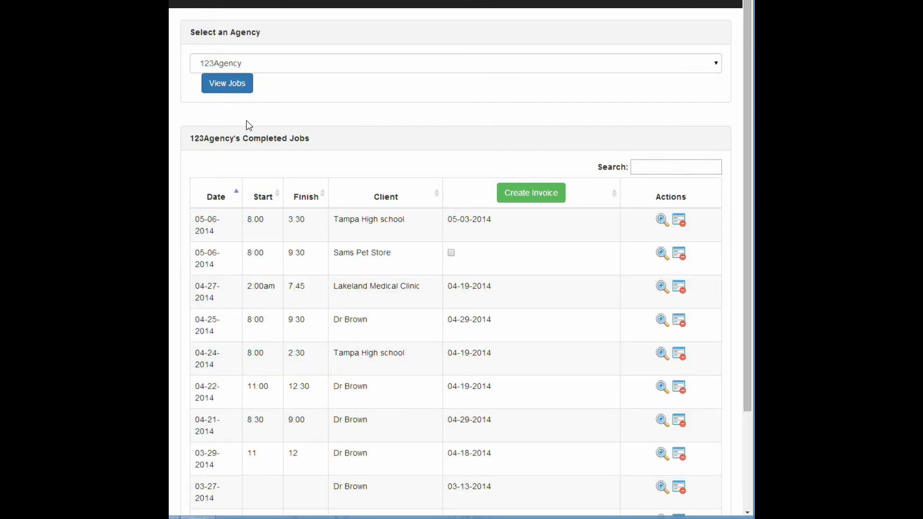
left_click(451, 253)
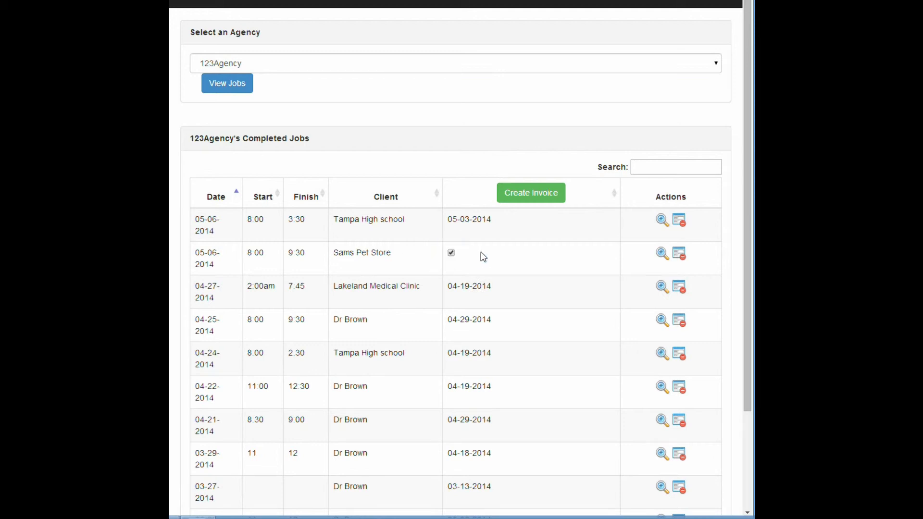
left_click(546, 198)
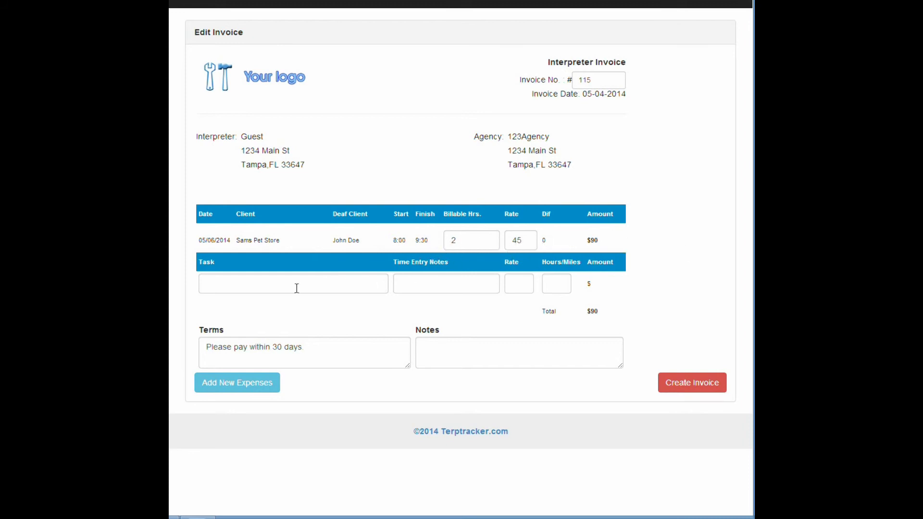
Step: Add a Parking expense line at rate 5.00 for 1 unit and save the $95 invoice
left_click(227, 284)
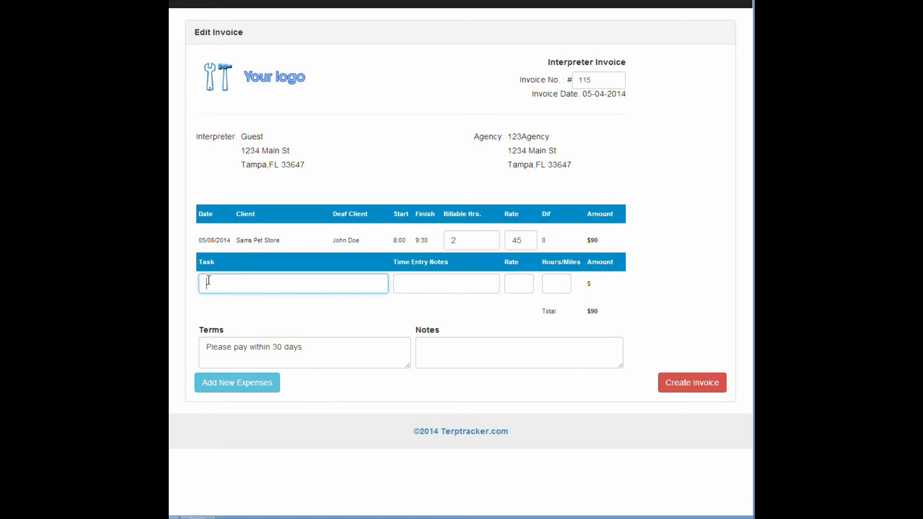
type("Parking")
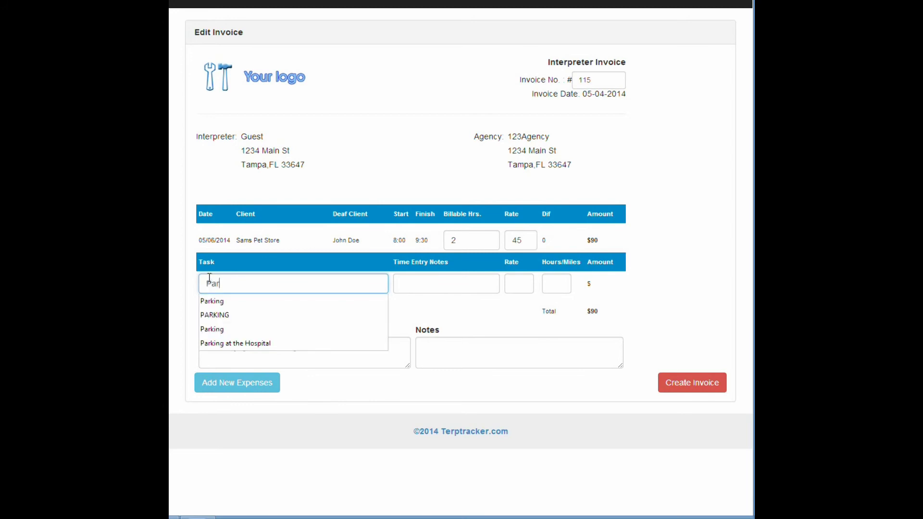
left_click(224, 302)
left_click(525, 285)
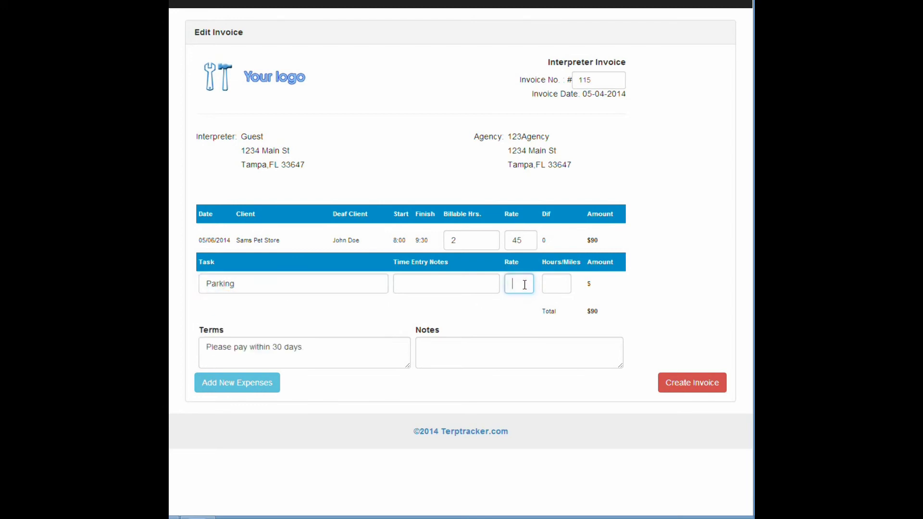
type("5")
key("BackSpace")
type(".00")
left_click(557, 288)
type("1")
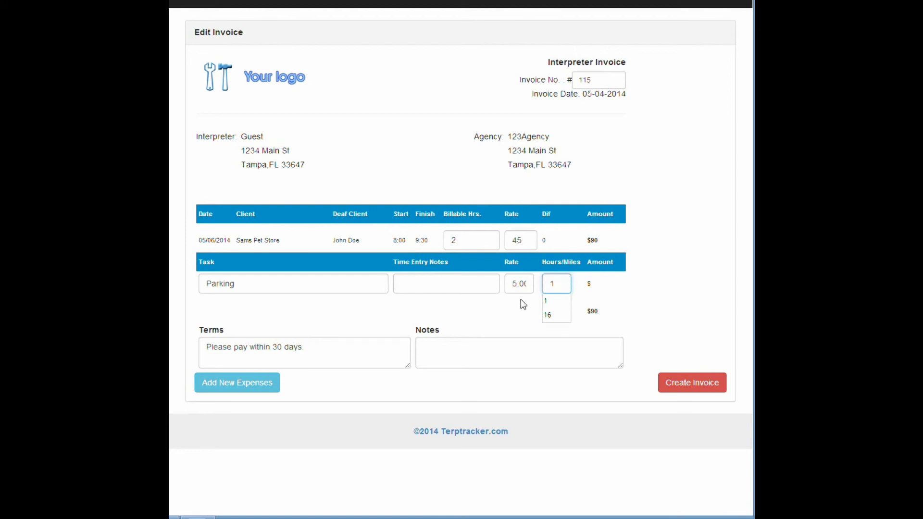
left_click(521, 303)
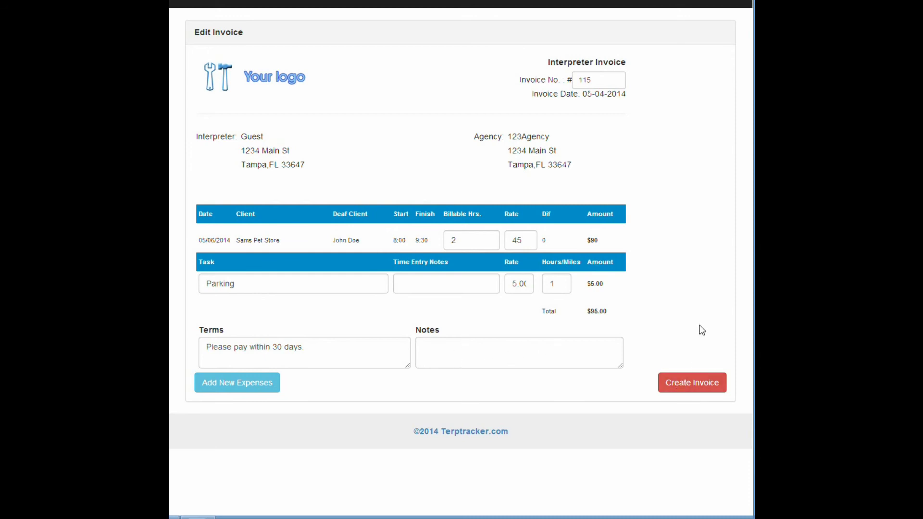
left_click(697, 387)
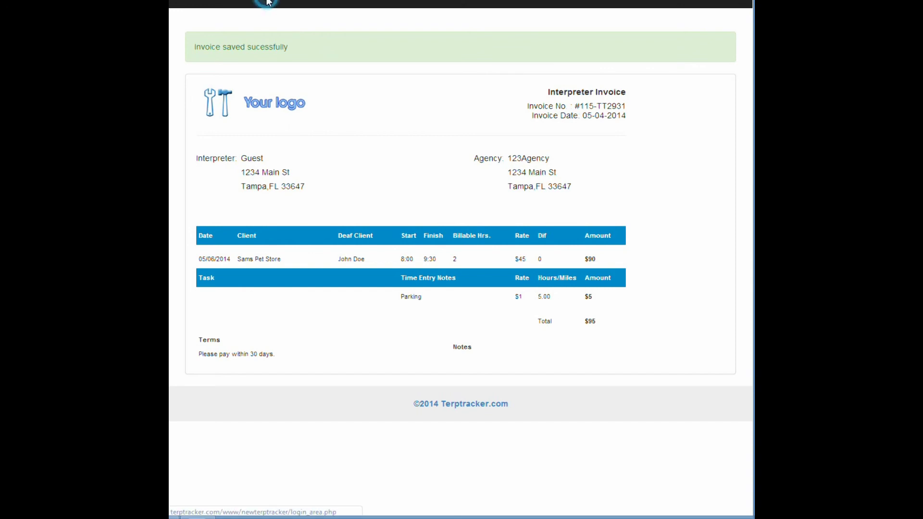
Step: Show the Pending Invoices list, with the new 123Agency invoice for 95 on top
left_click(267, 3)
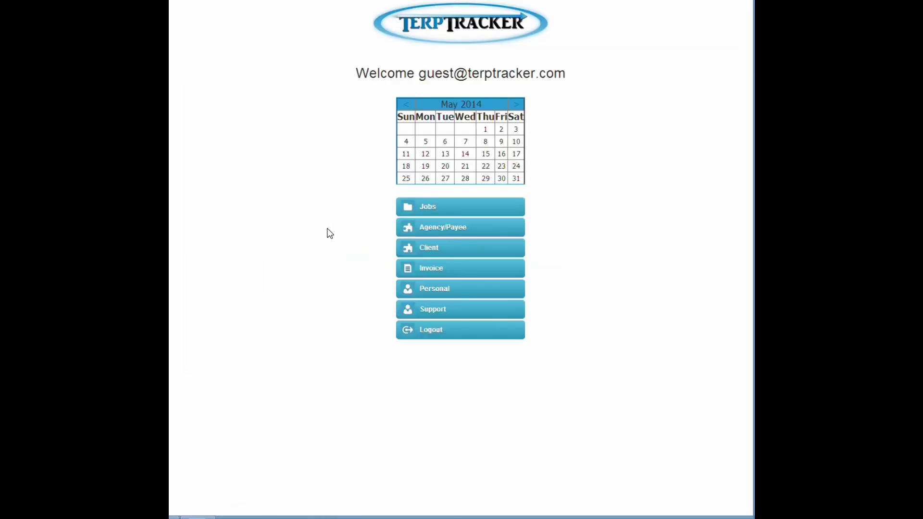
left_click(435, 269)
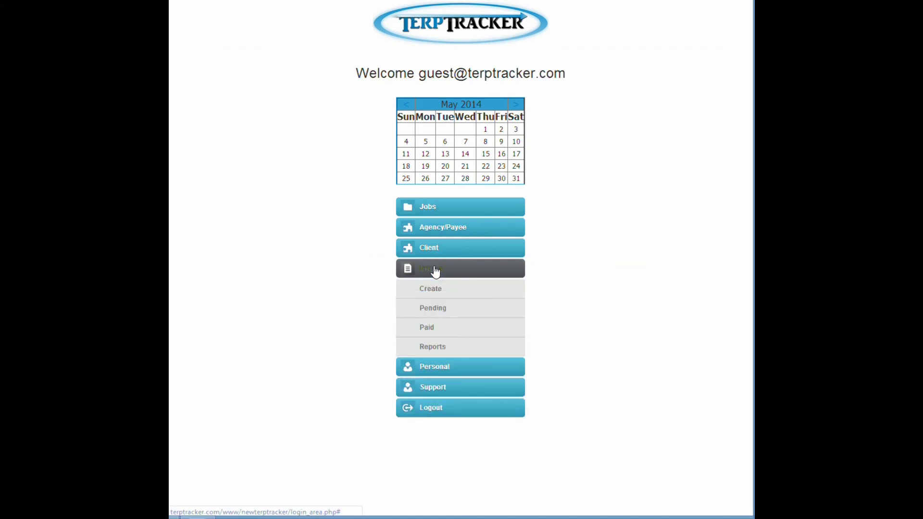
left_click(432, 308)
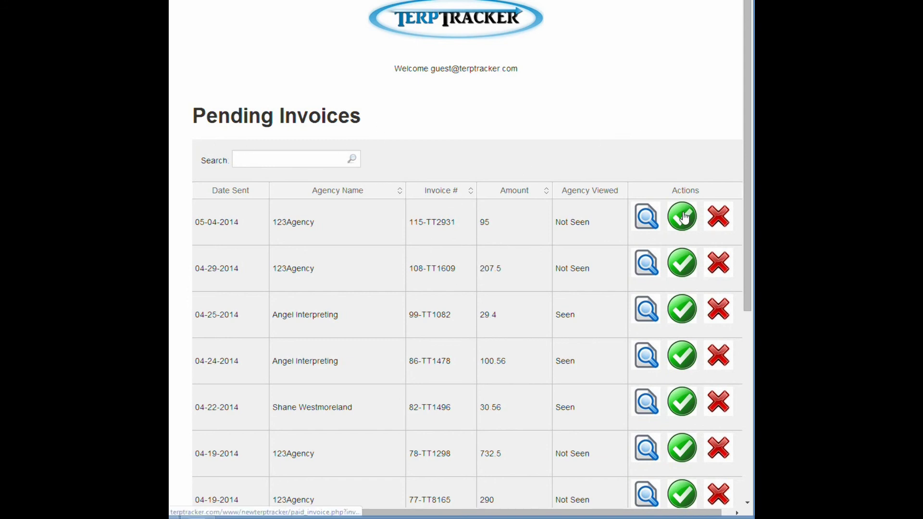
Step: Mark invoice 108-TT1609 for 207.5 as paid on May 6, 2014, then return home
left_click(682, 264)
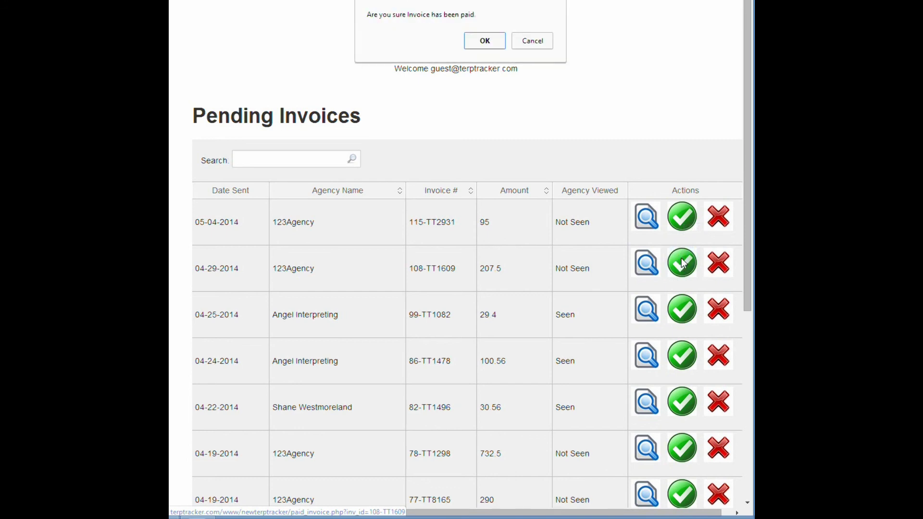
left_click(490, 41)
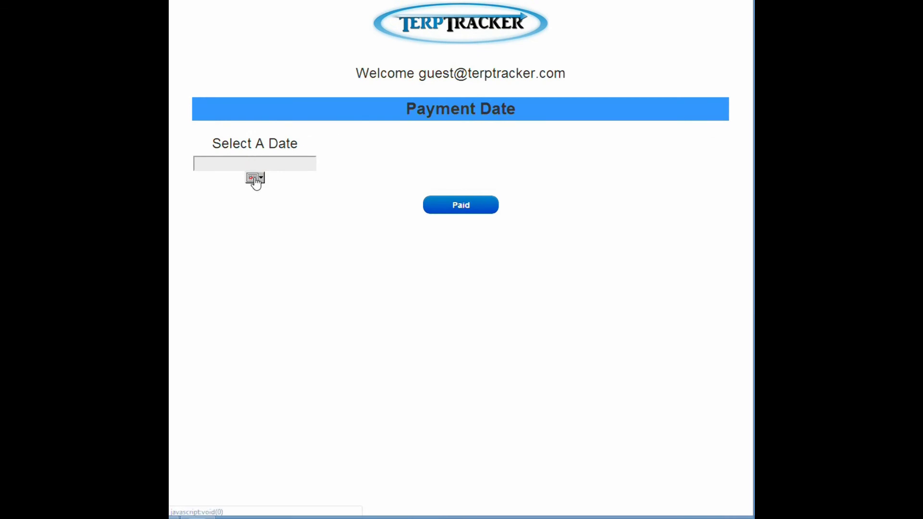
left_click(255, 177)
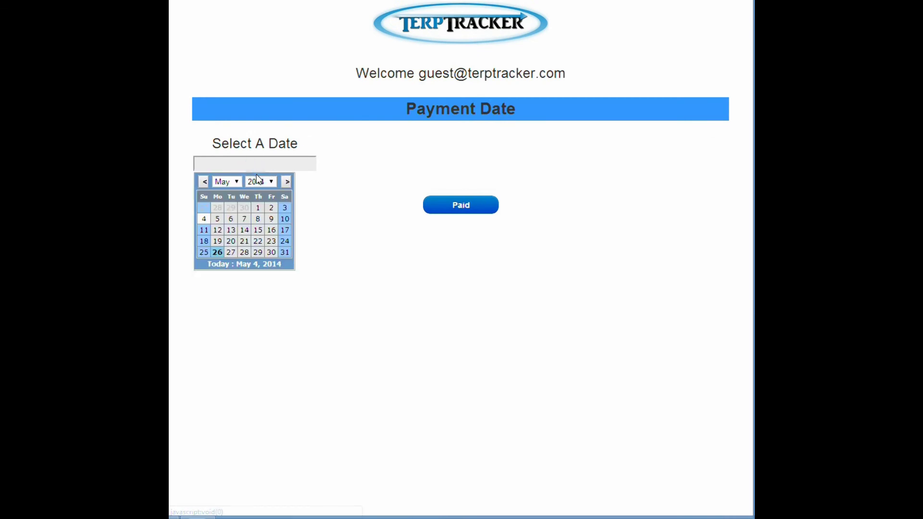
left_click(231, 218)
left_click(461, 205)
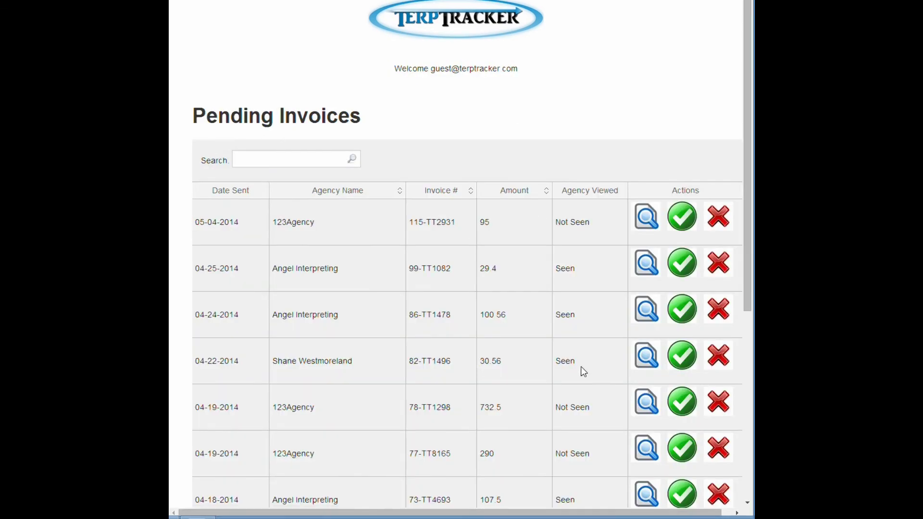
left_click(458, 26)
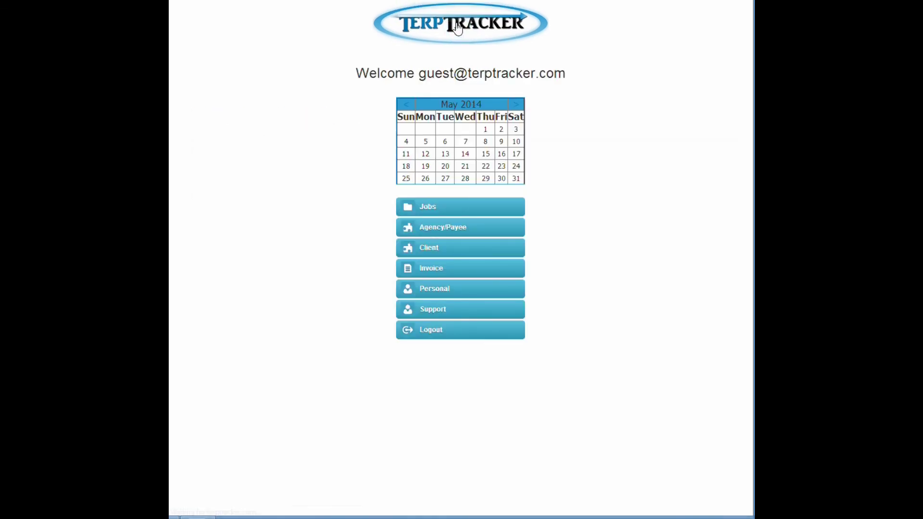
left_click(442, 271)
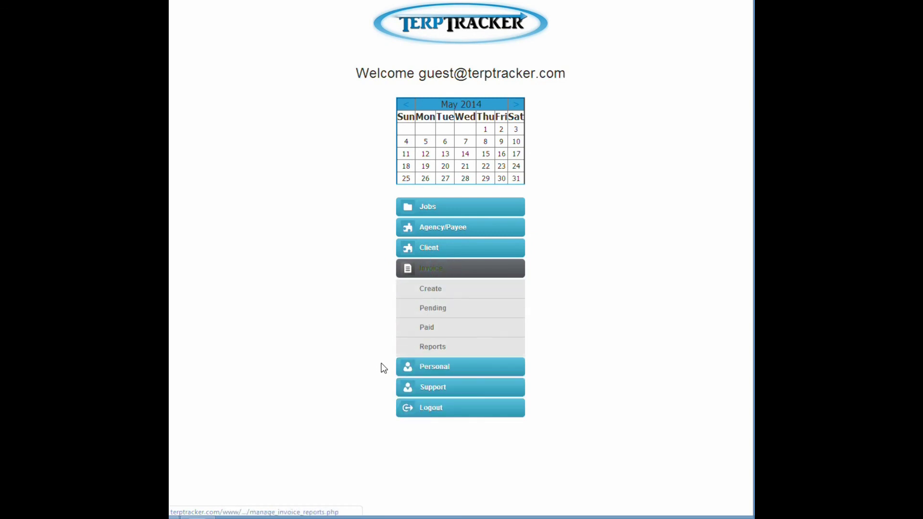
left_click(437, 348)
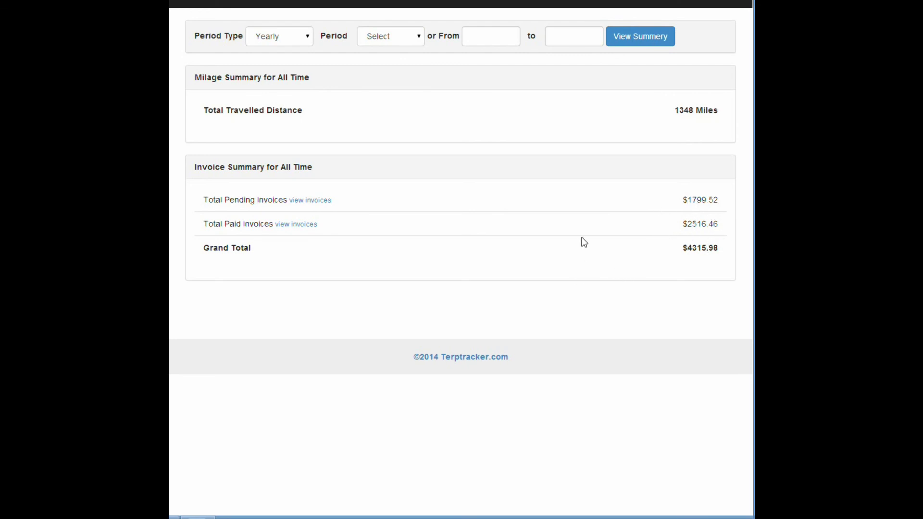
left_click(251, 2)
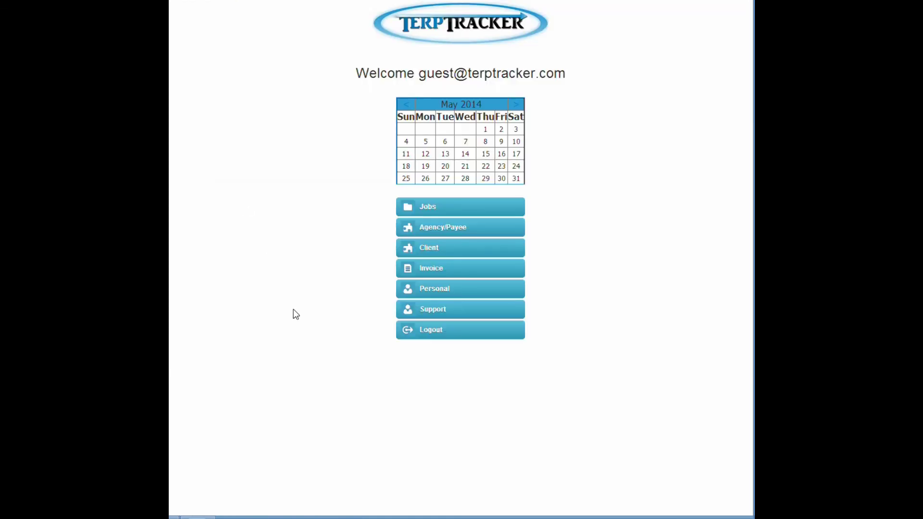